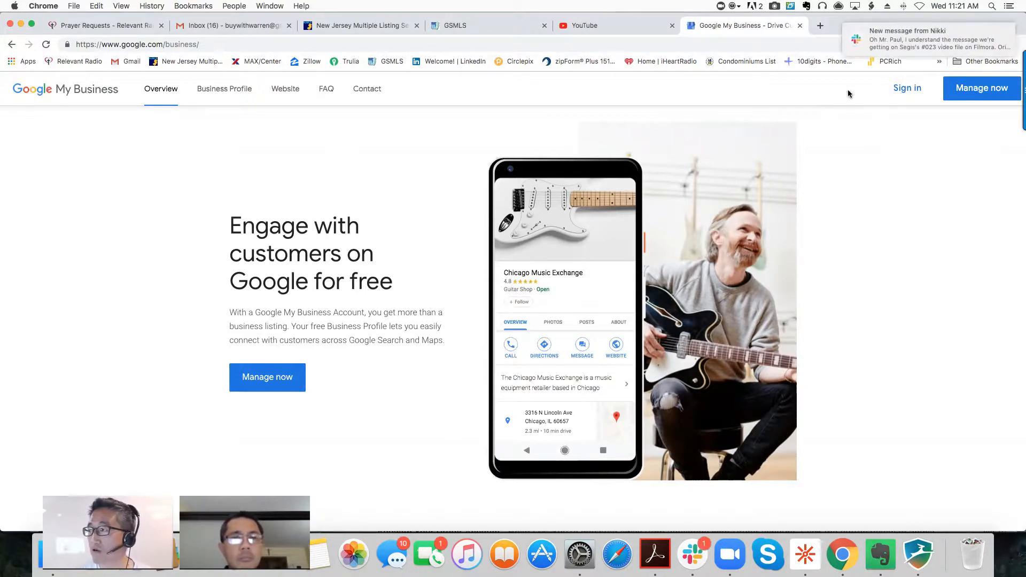
- Start a new business listing and put the cursor in the empty business name field
left_click(907, 89)
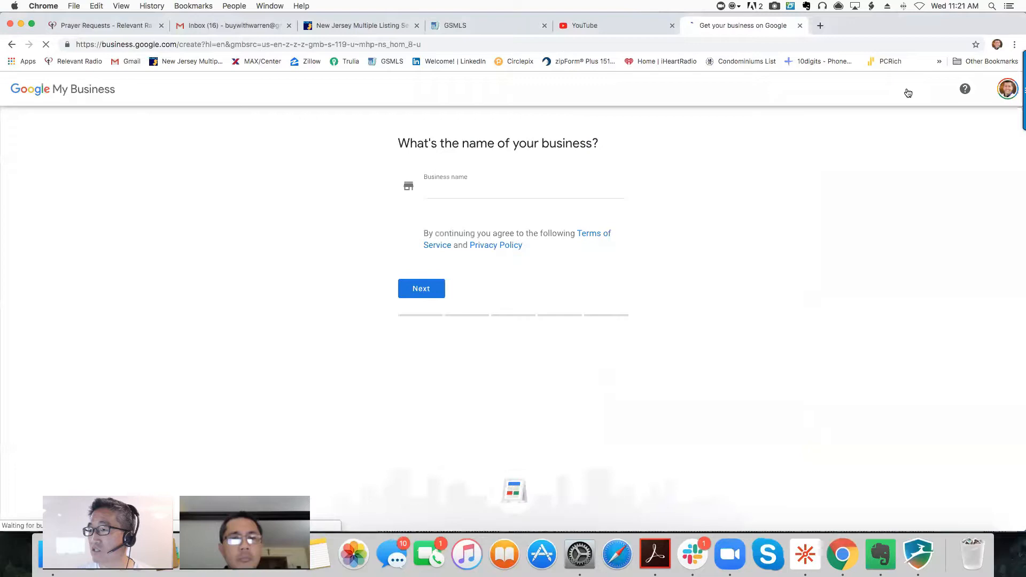
left_click(12, 44)
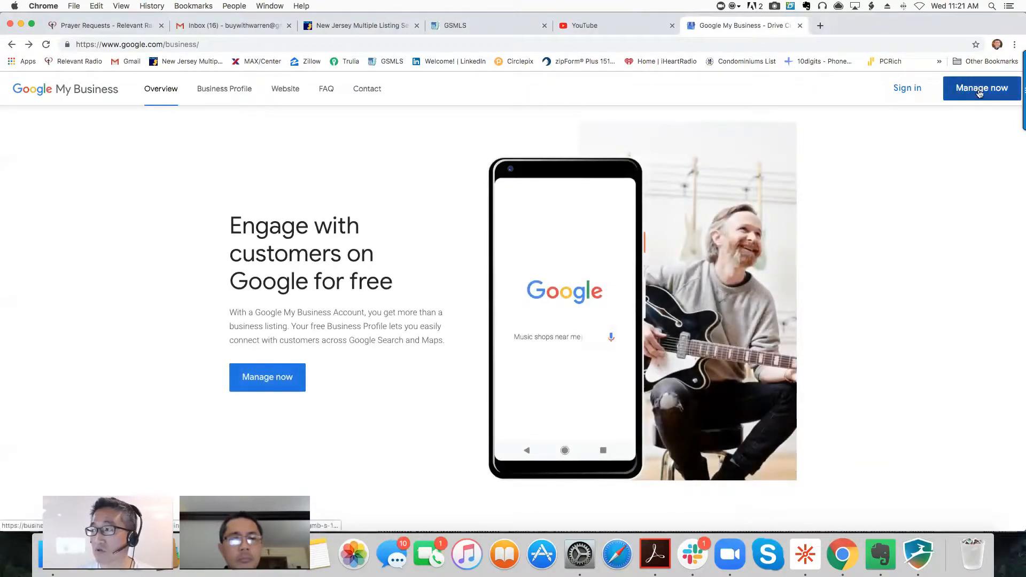
left_click(901, 93)
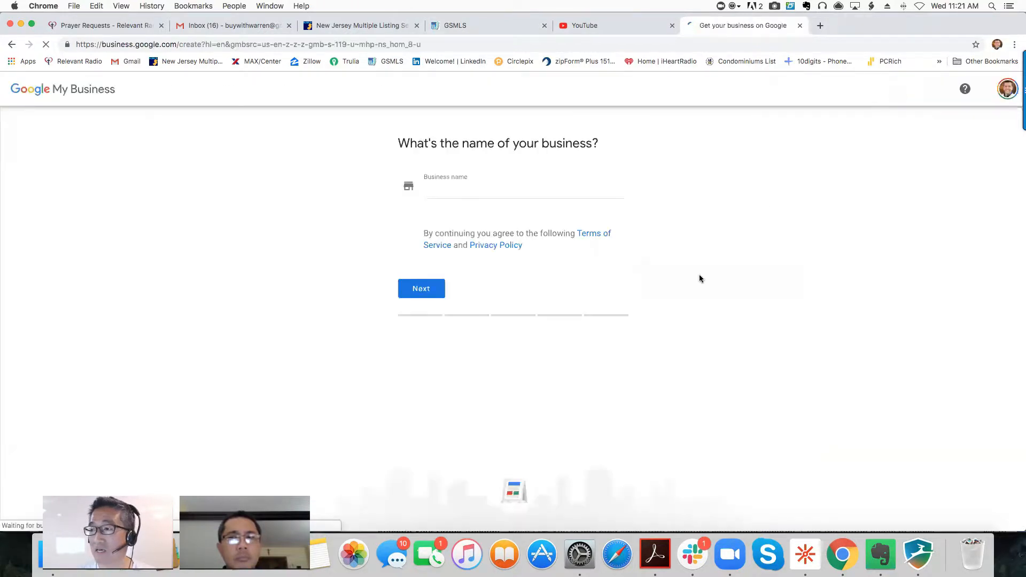
left_click(537, 193)
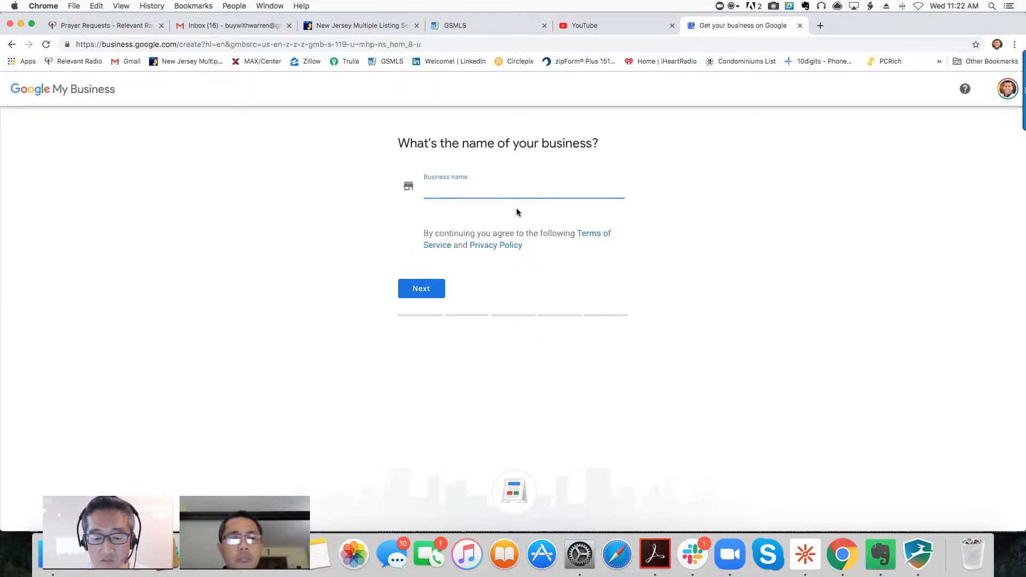
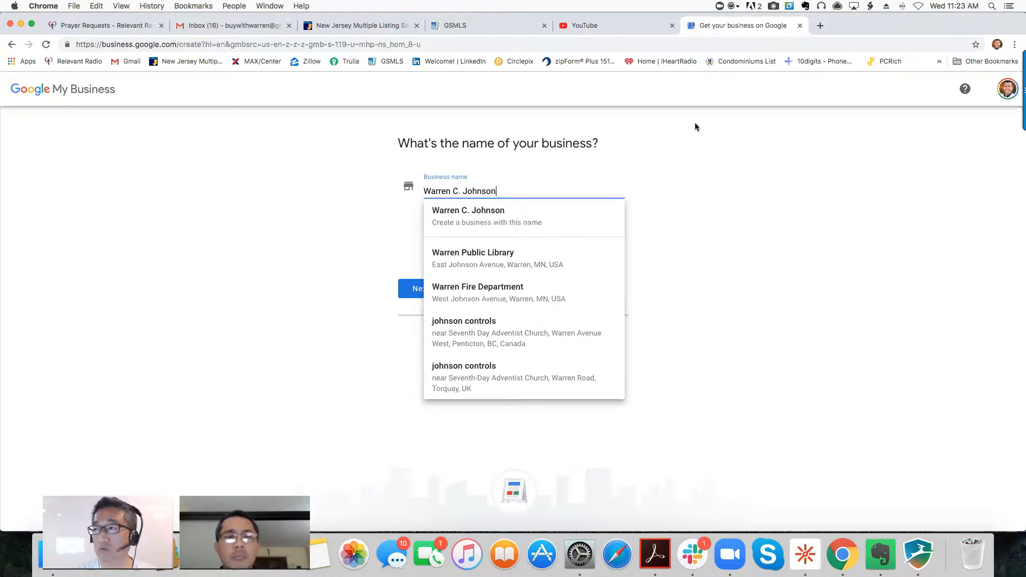
- Load google.com in a new browser tab
left_click(821, 28)
type("google")
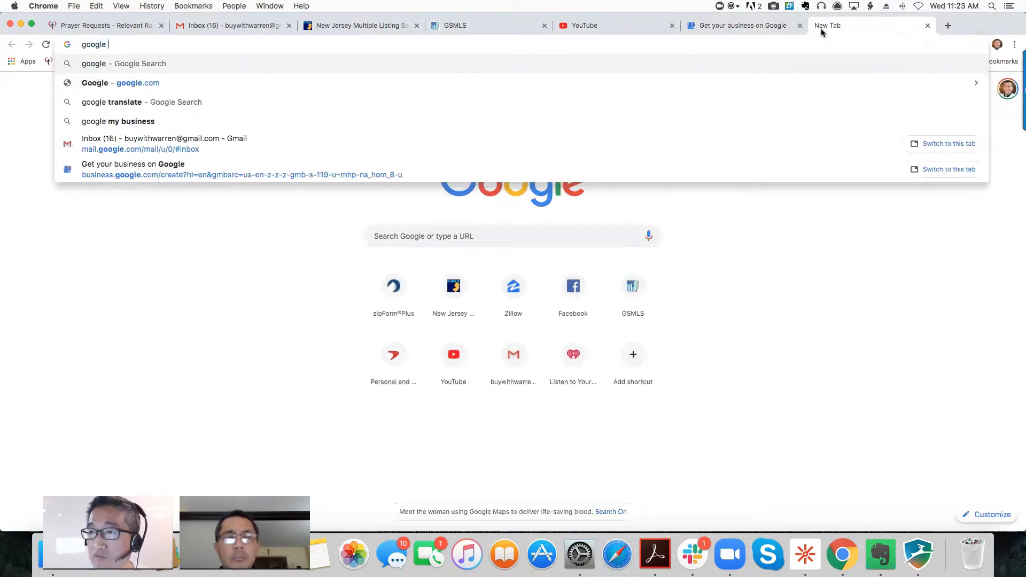
key("BackSpace")
type(".com")
key("Return")
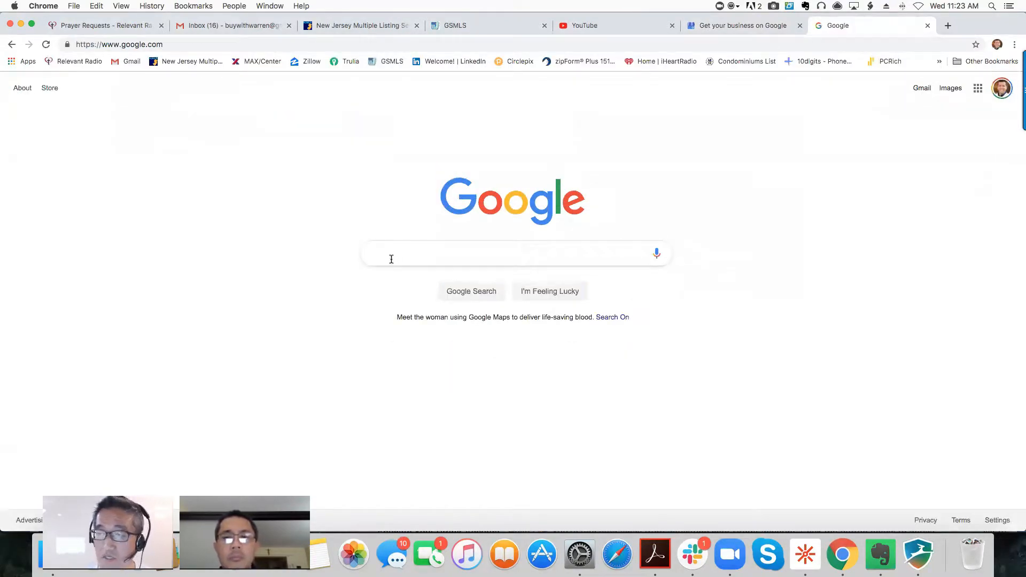
- Search Google for 'google my business agent guideline'
left_click(391, 259)
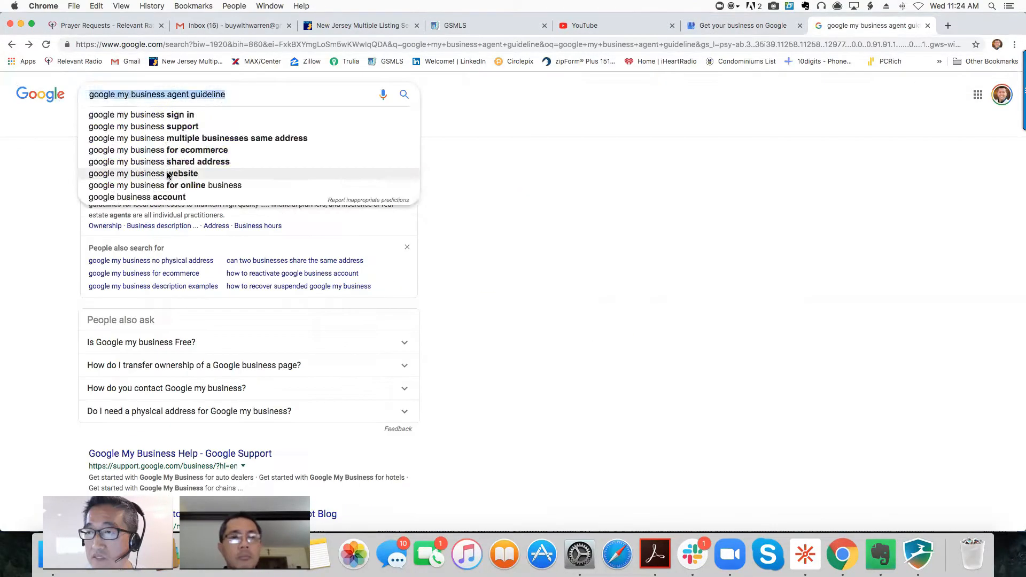
key("BackSpace")
type("google my business agent guideline")
key("Return")
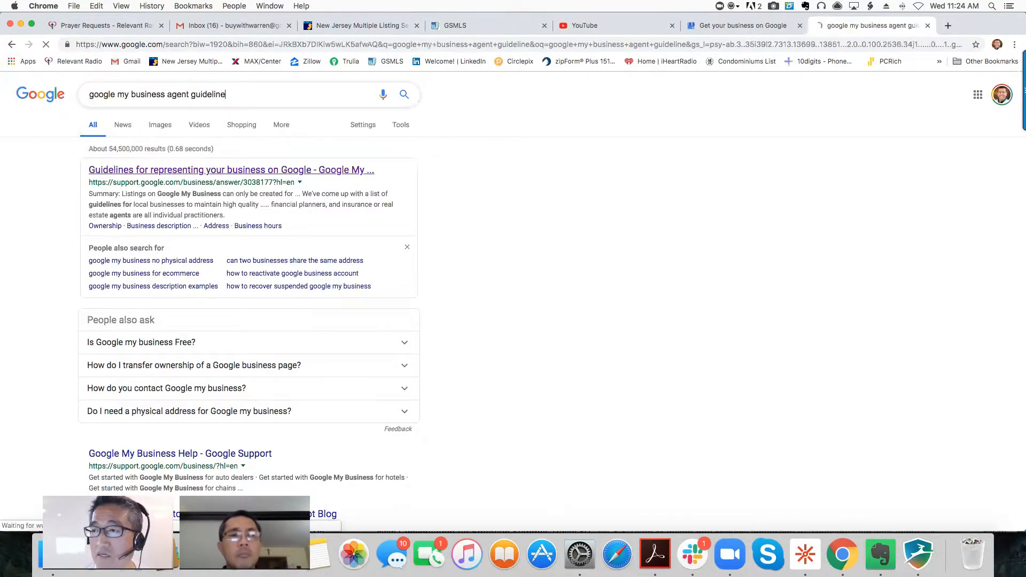
- Open Google's guidelines for representing your business from the results
left_click(205, 171)
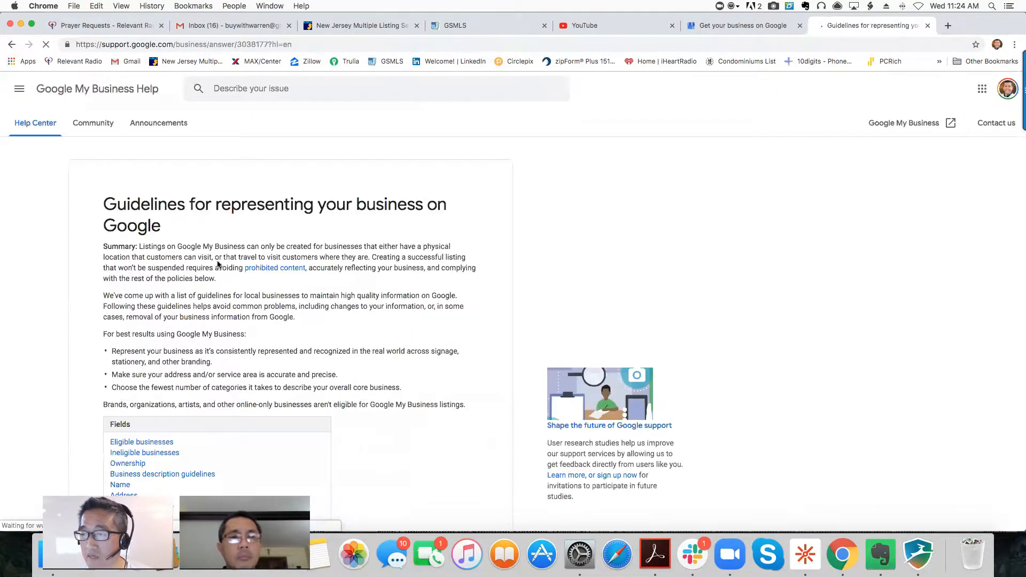
scroll(218, 265, "down", 3)
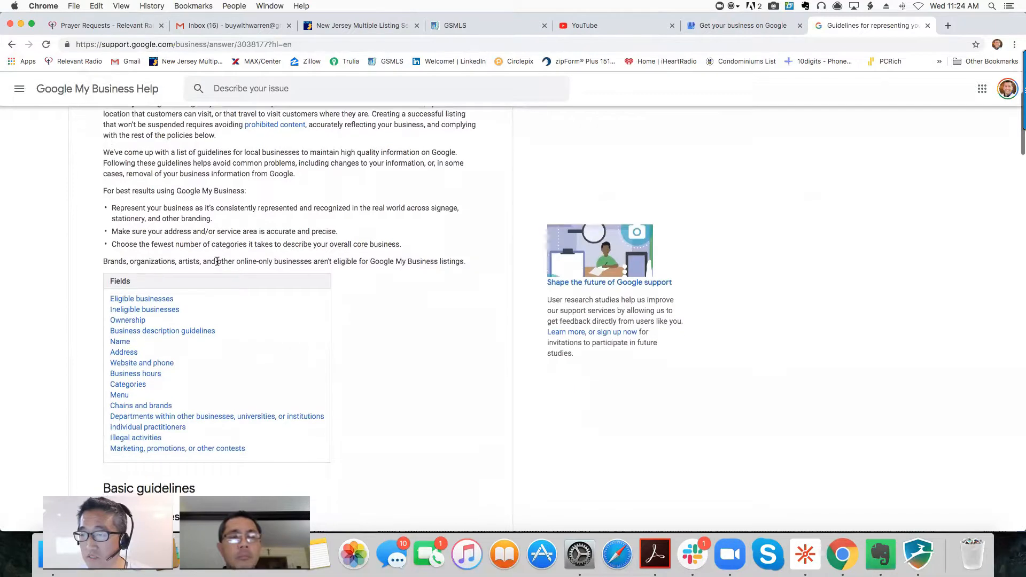
scroll(200, 337, "up", 1)
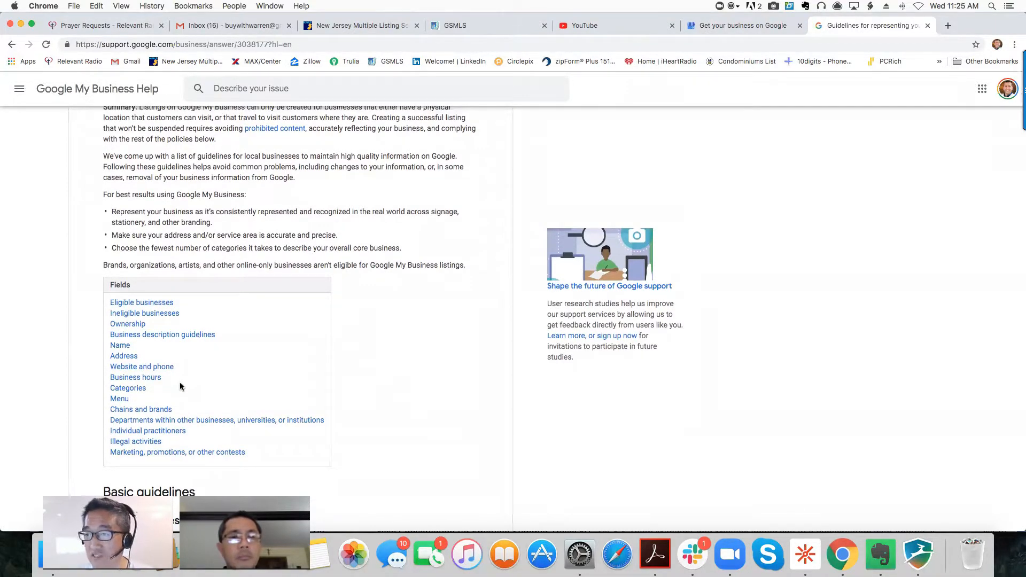
- Jump to Chains and brands and expand the individual practitioners details
left_click(142, 412)
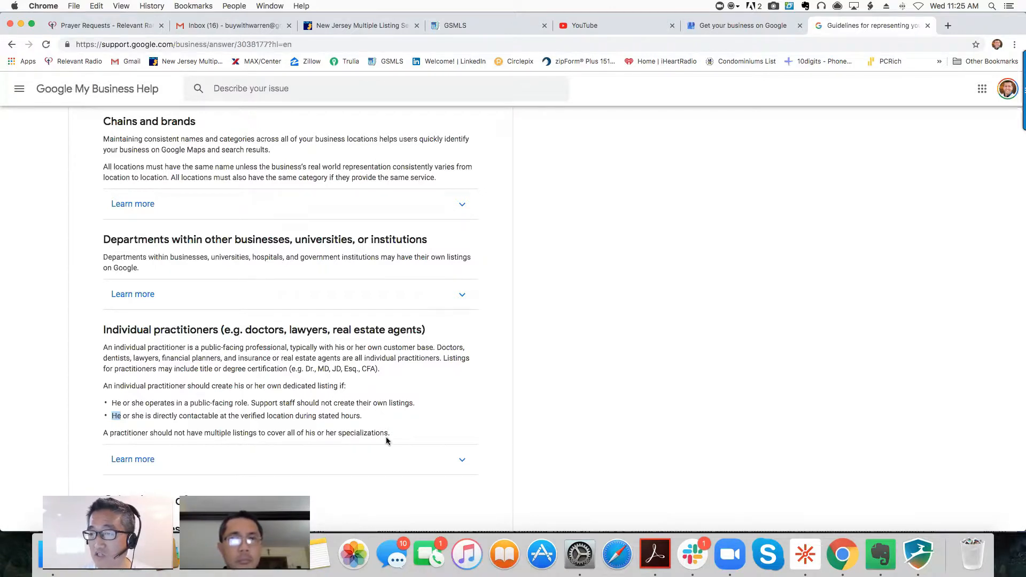
scroll(387, 441, "down", 1)
left_click(458, 445)
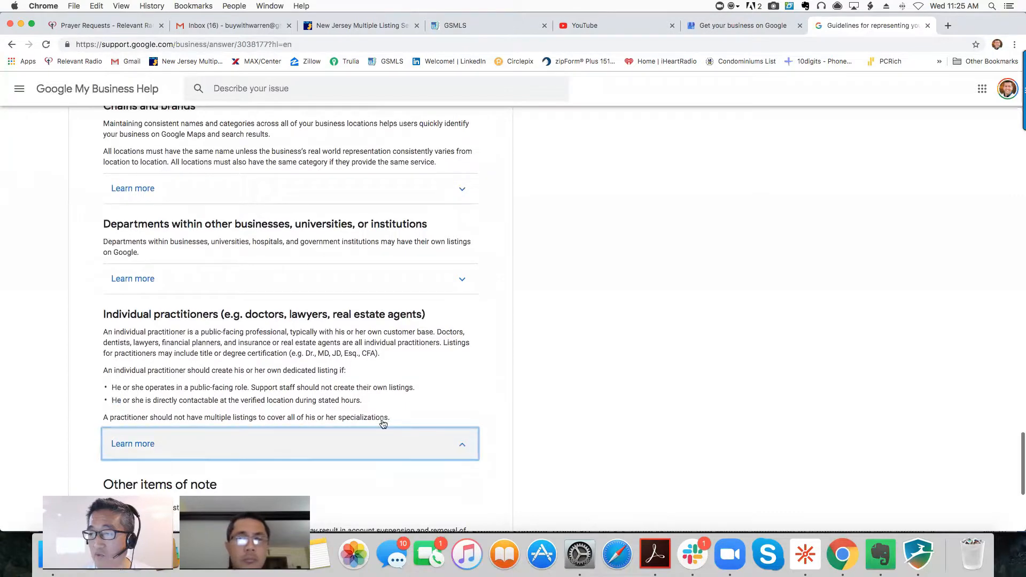
scroll(308, 412, "down", 2)
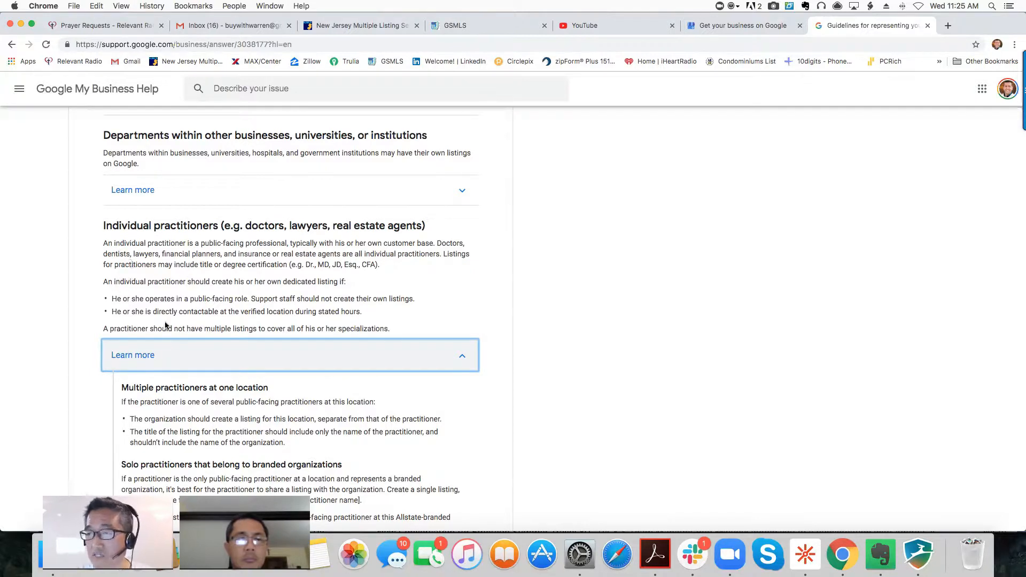
scroll(178, 332, "down", 2)
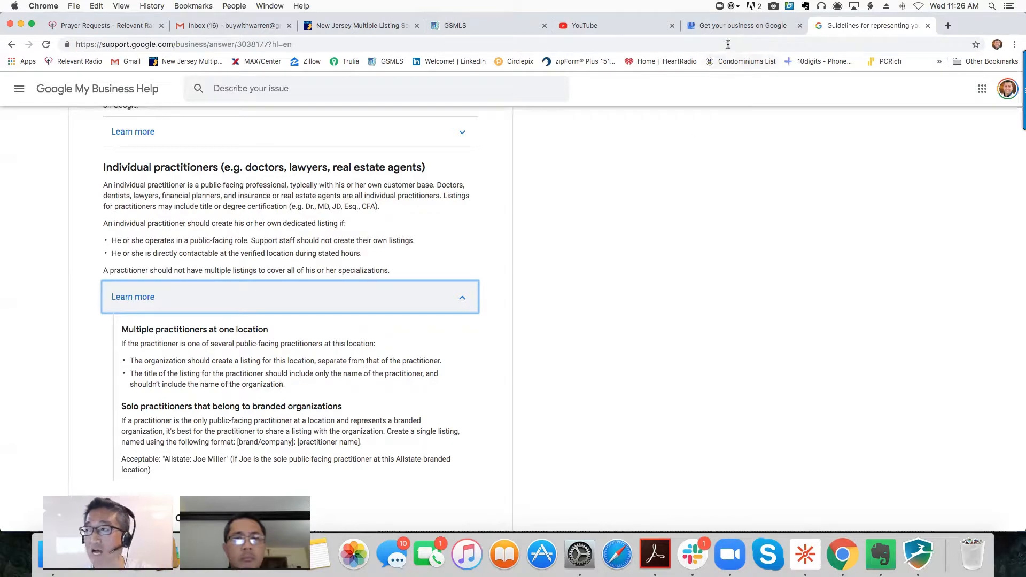
- Back on the business name form, dismiss the suggestions and submit the name
left_click(728, 25)
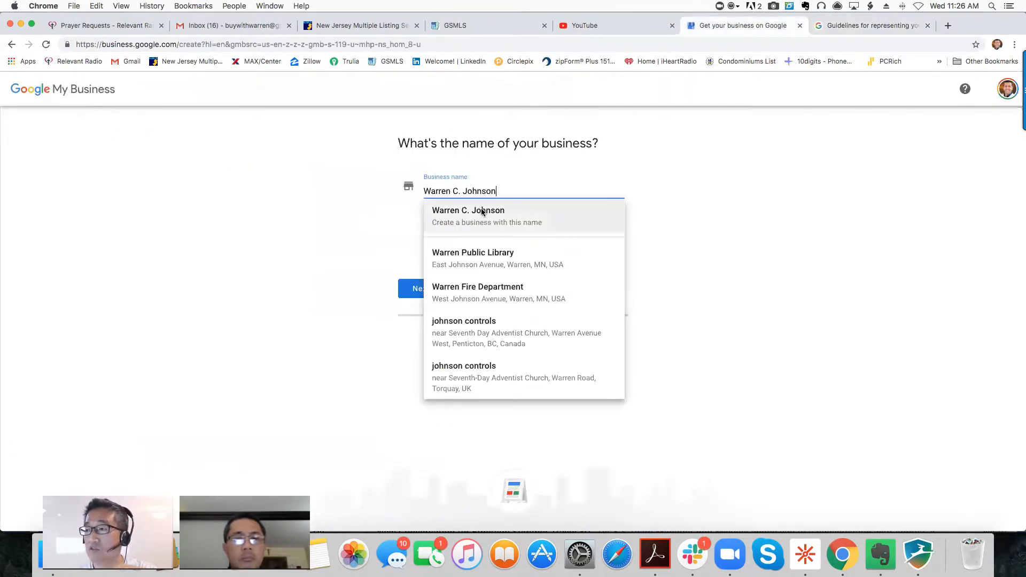
left_click(689, 218)
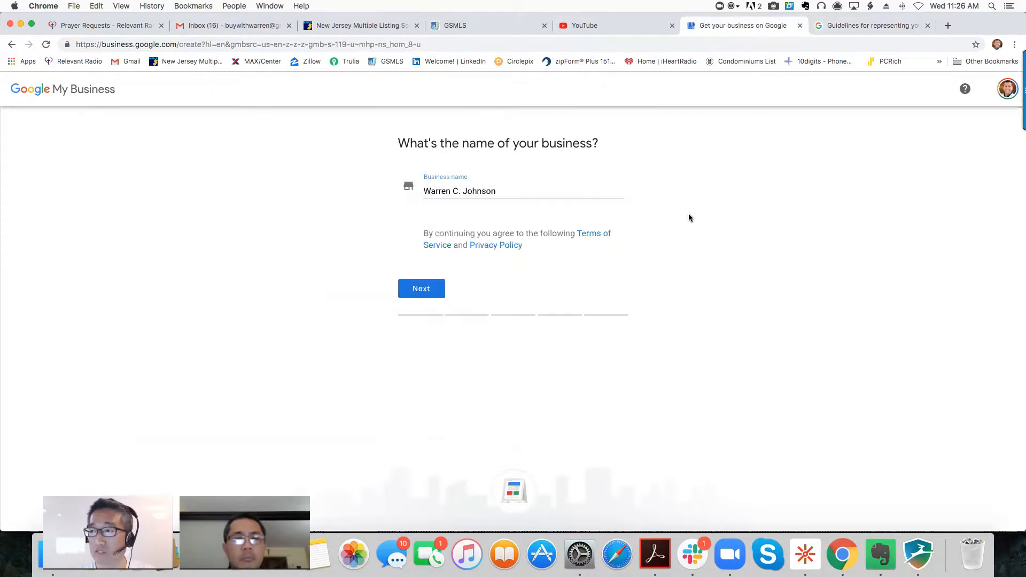
left_click(421, 289)
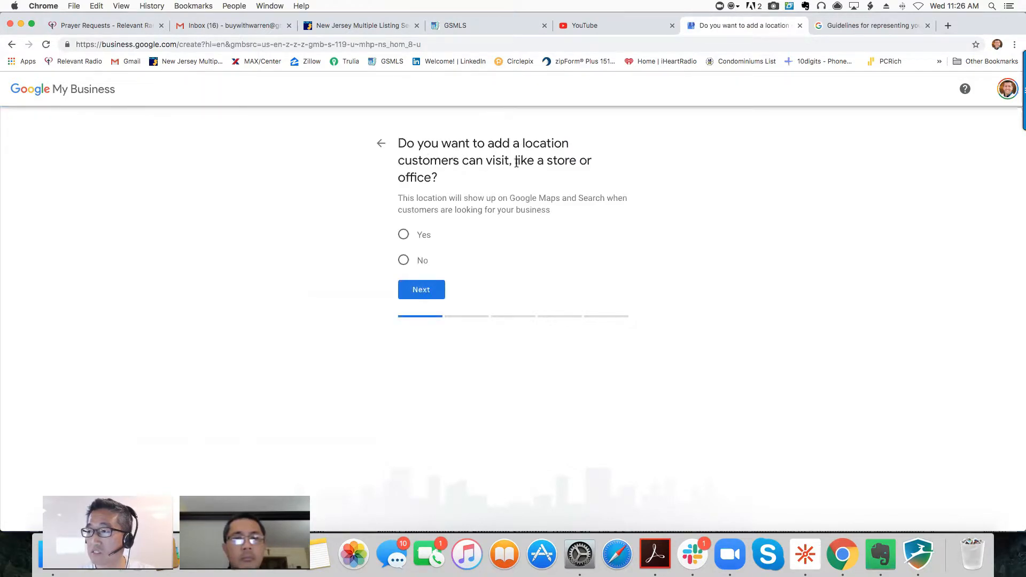
- Answer Yes to a customer-visitable location and autofill the saved office street address
left_click(404, 235)
left_click(423, 290)
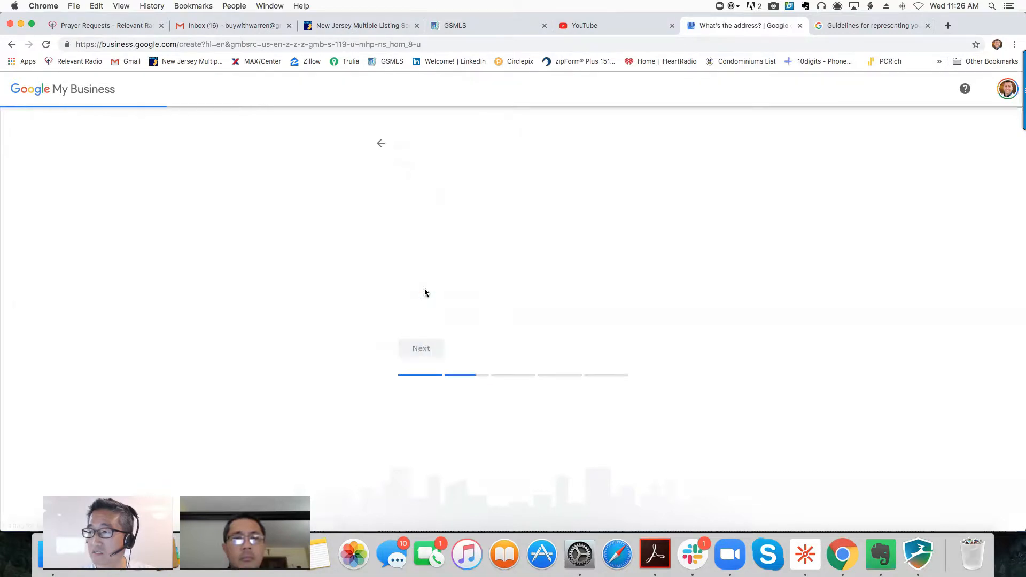
left_click(453, 238)
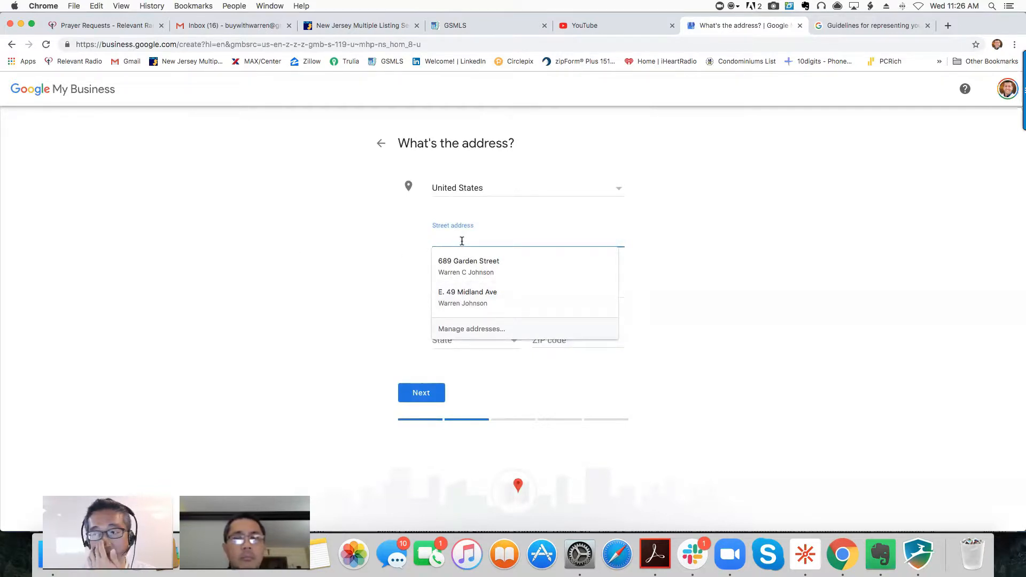
left_click(458, 295)
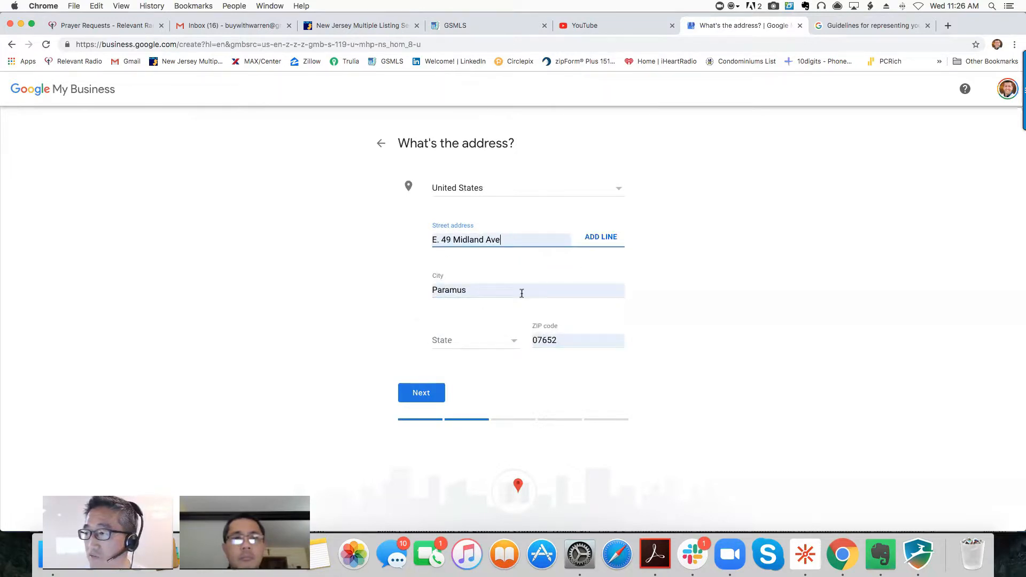
- Set the State dropdown to New Jersey
left_click(454, 345)
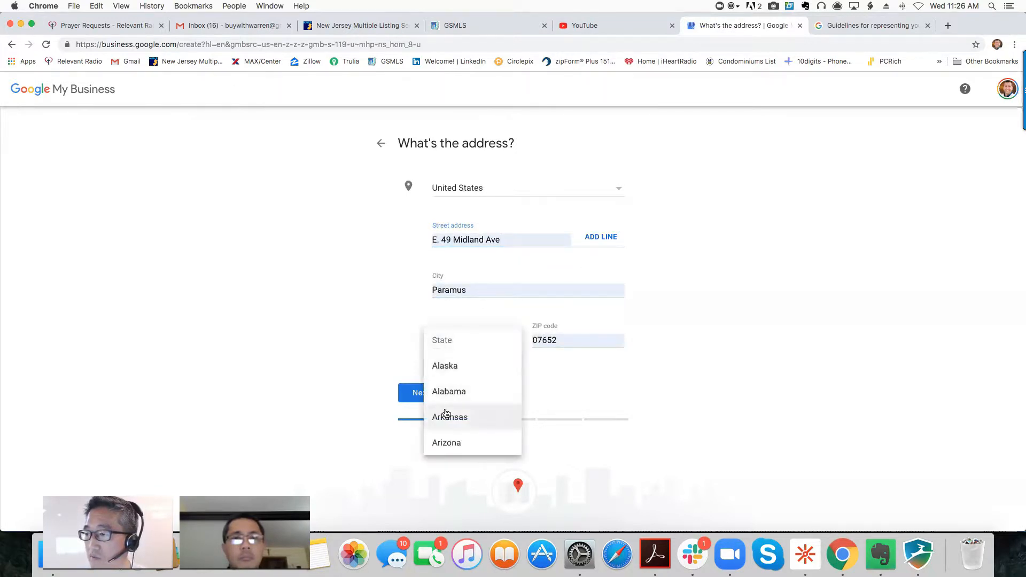
scroll(448, 411, "down", 5)
scroll(448, 412, "down", 5)
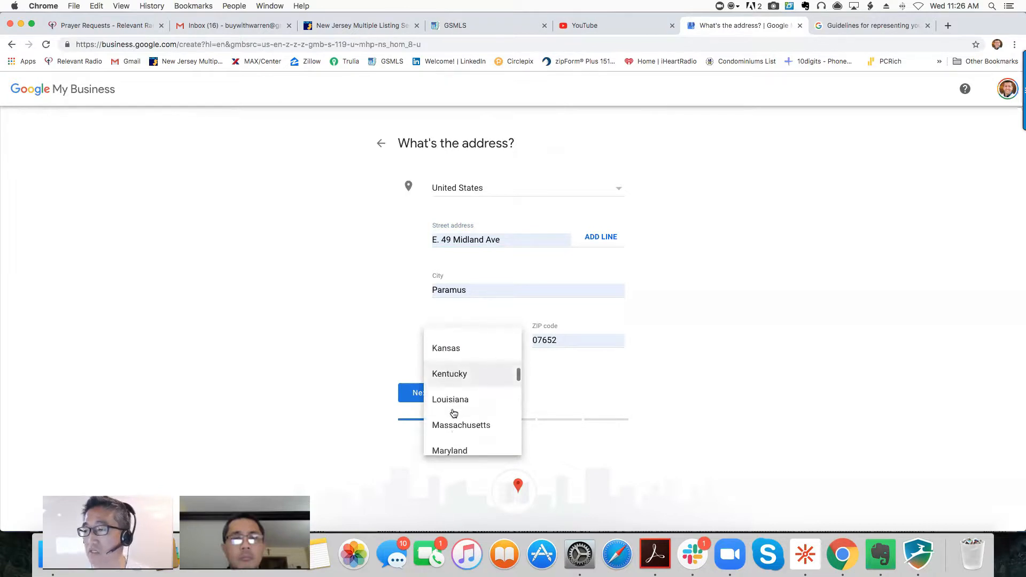
scroll(457, 411, "down", 5)
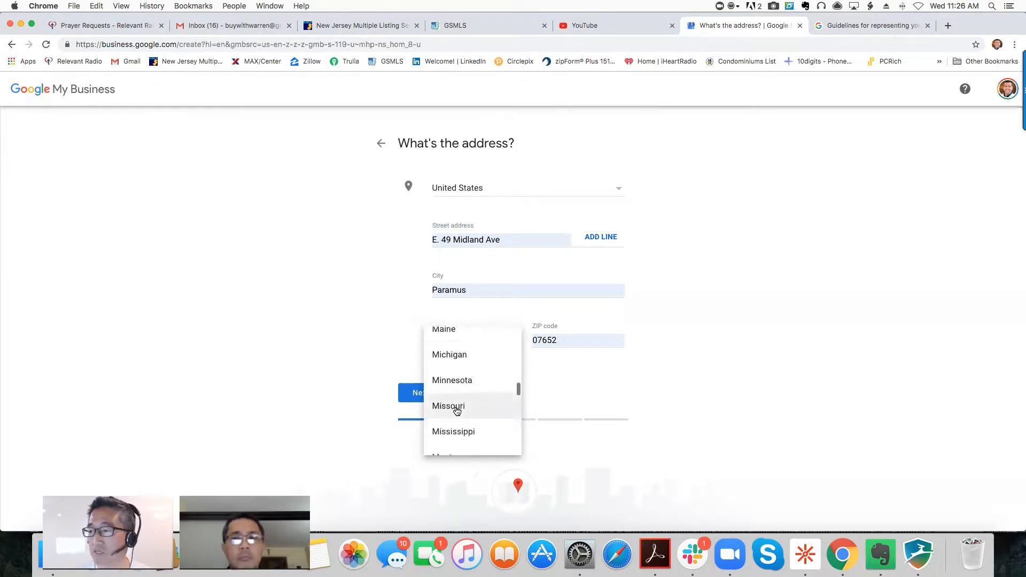
scroll(456, 411, "down", 4)
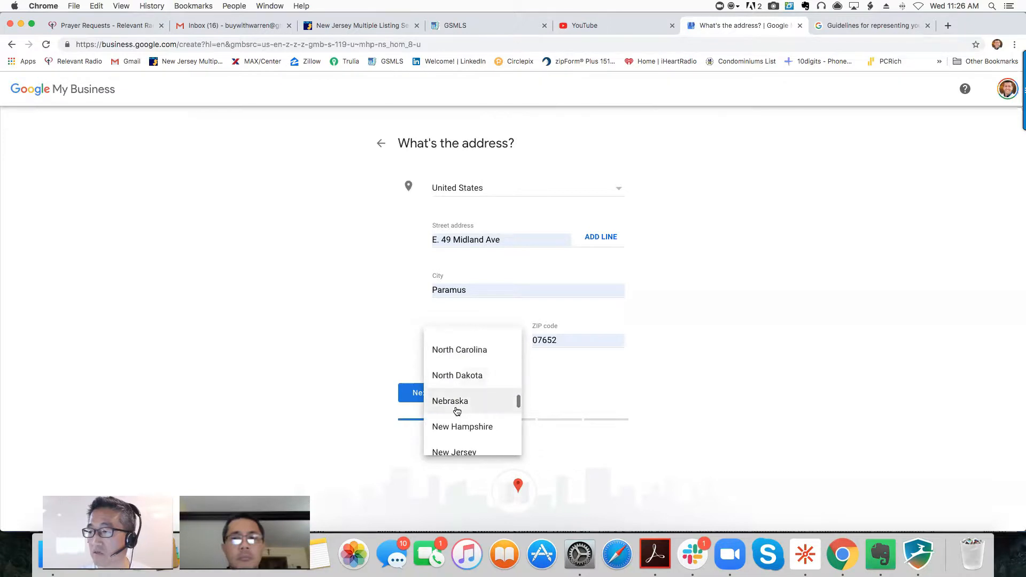
left_click(455, 425)
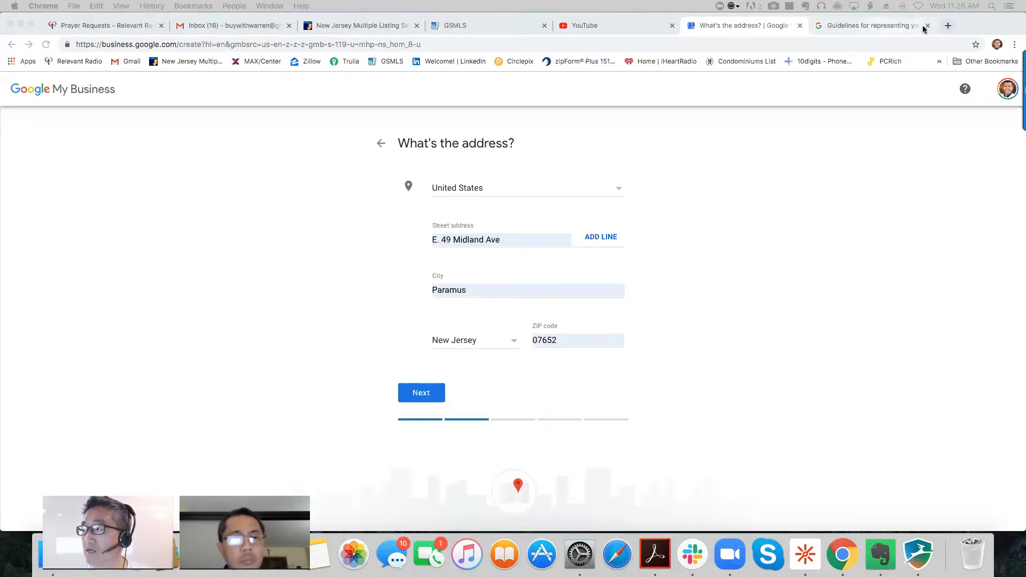
- Open a new tab and load the Google homepage
left_click(947, 26)
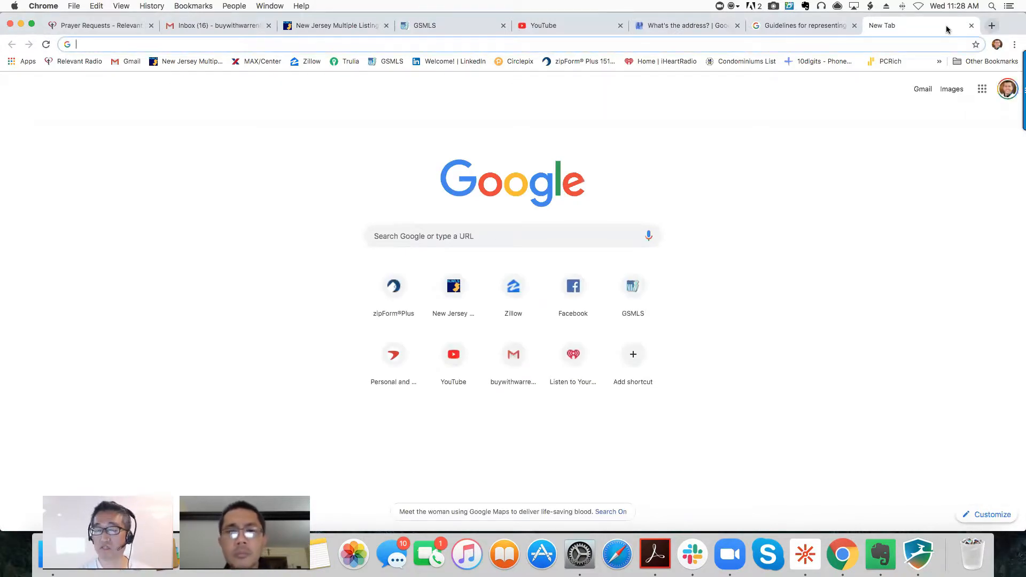
type("google")
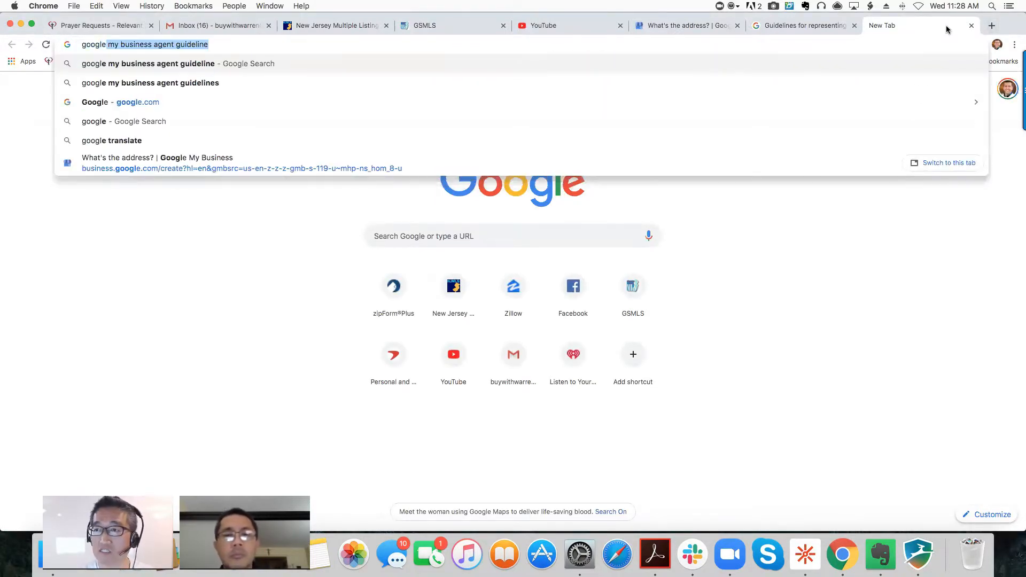
key("Return")
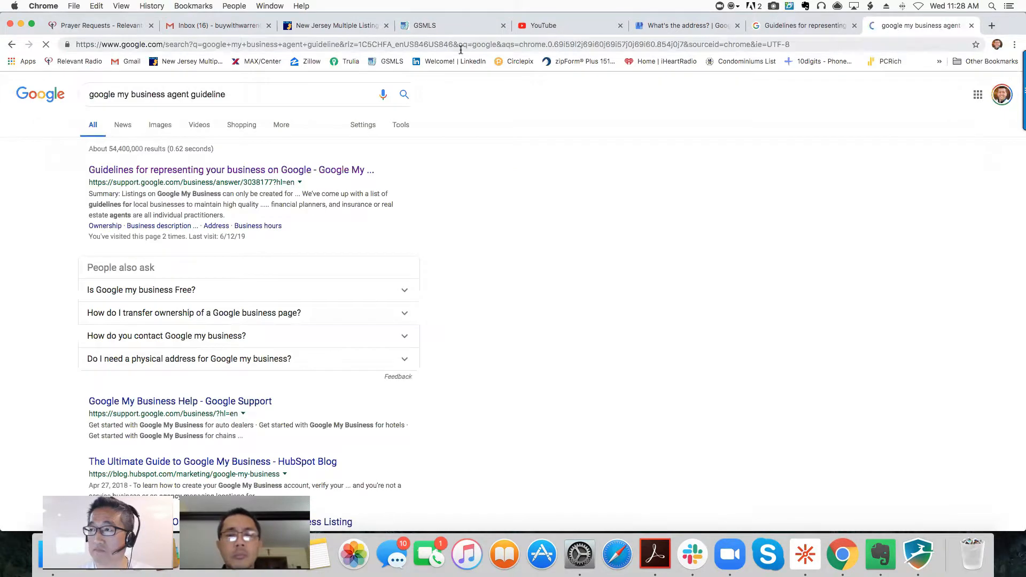
left_click(461, 49)
type("googlem")
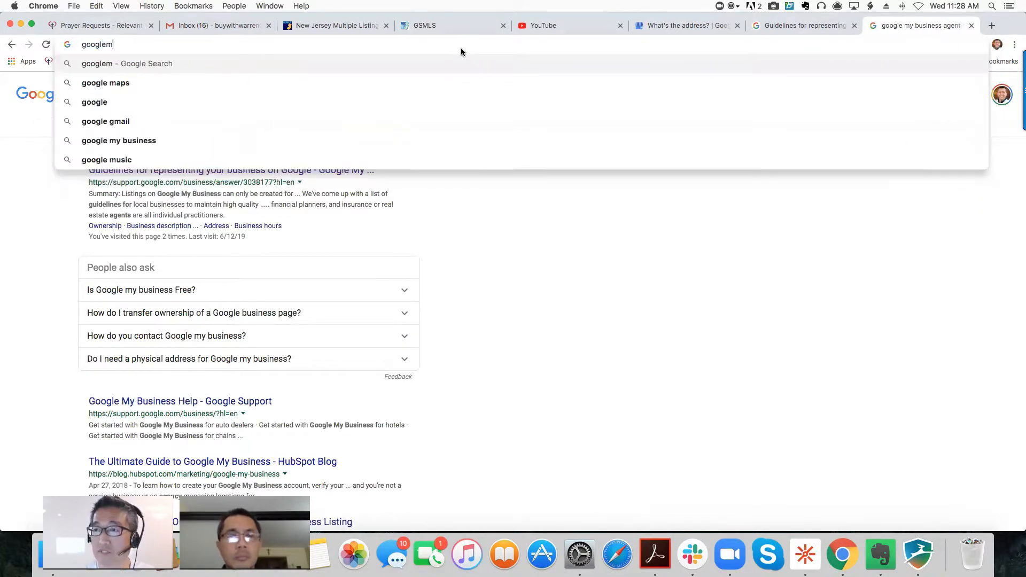
key("BackSpace")
type(".com")
key("Return")
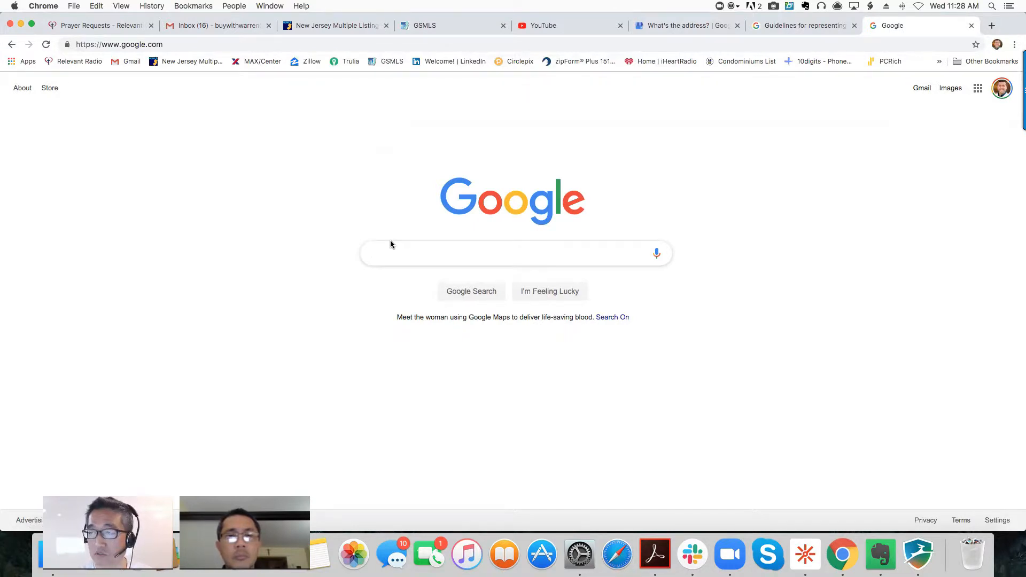
- Go to googlemaps.com from the address bar
left_click(168, 44)
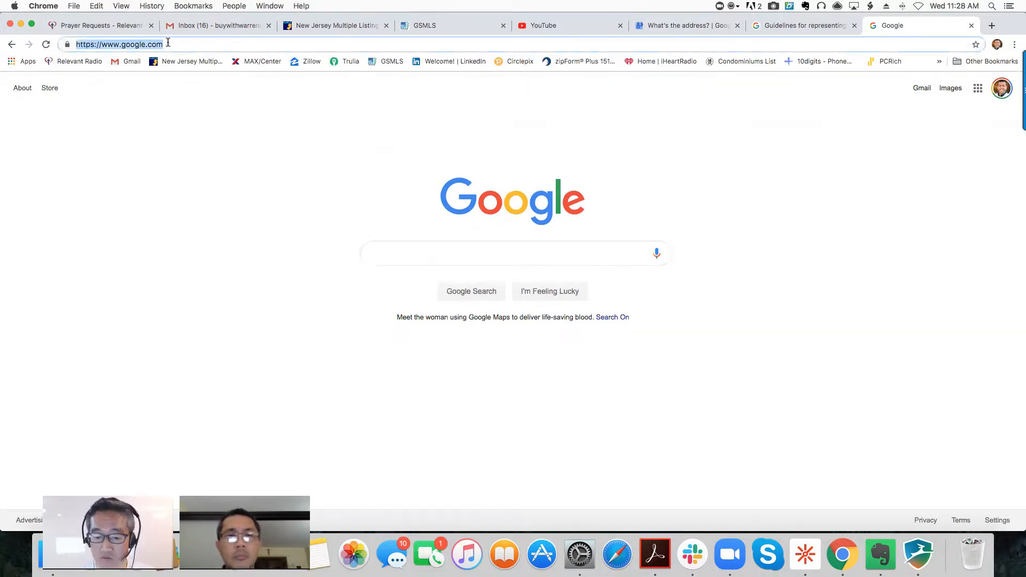
type("googlemaps.com")
key("Return")
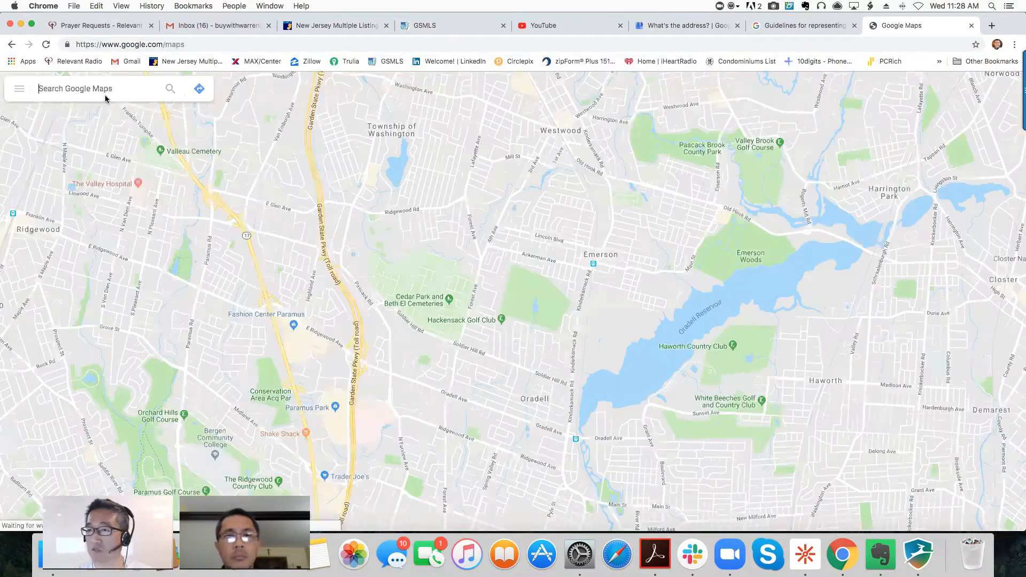
- Look up RE/MAX Property Center in Paramus on Google Maps to check its address
type("re max property cente")
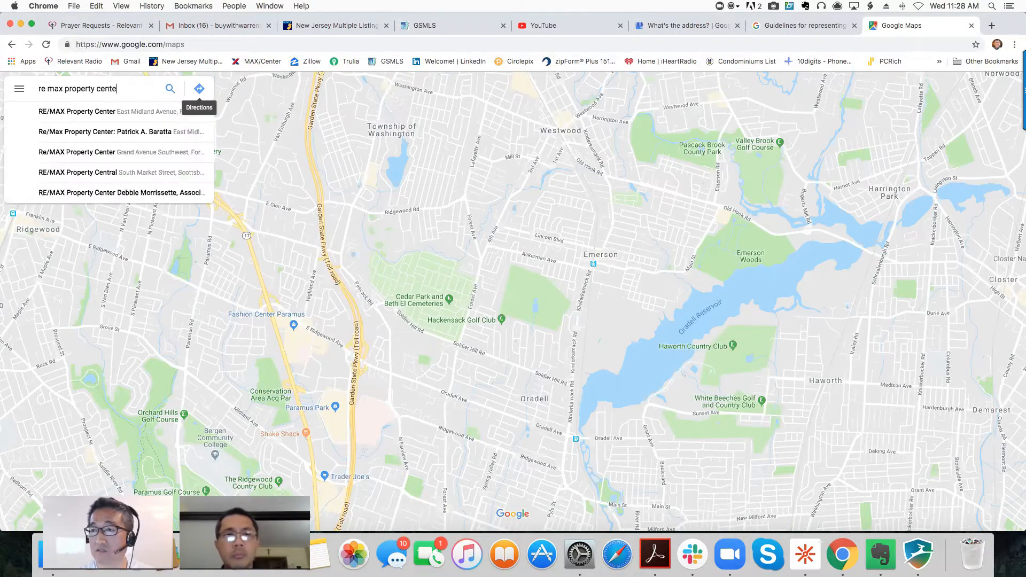
type("r para")
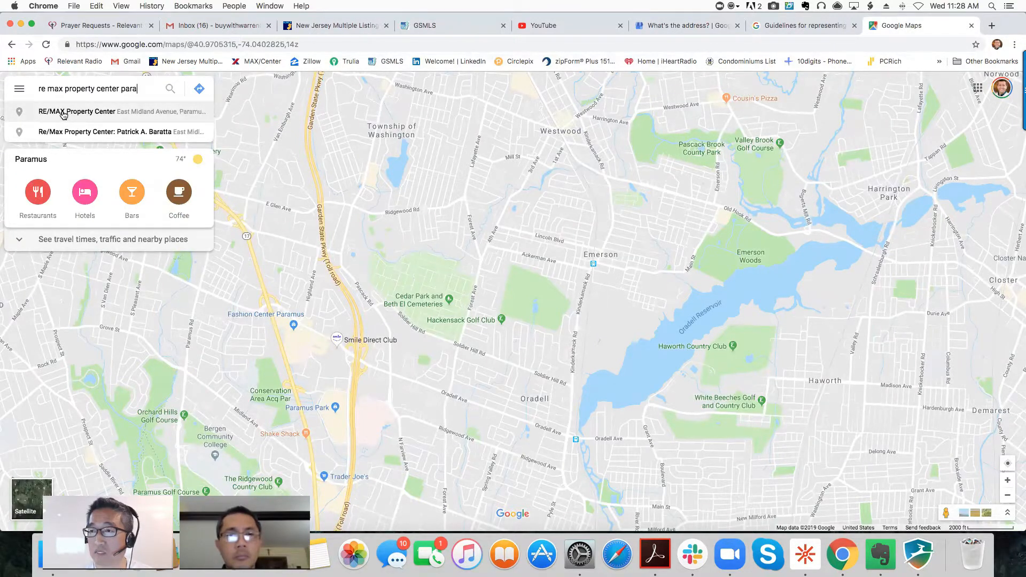
left_click(62, 113)
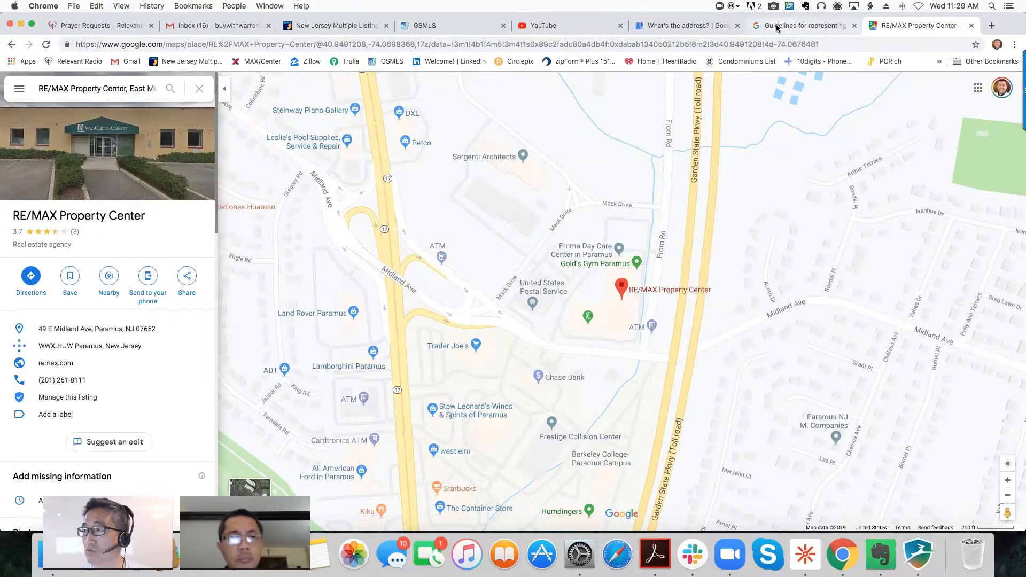
left_click(698, 27)
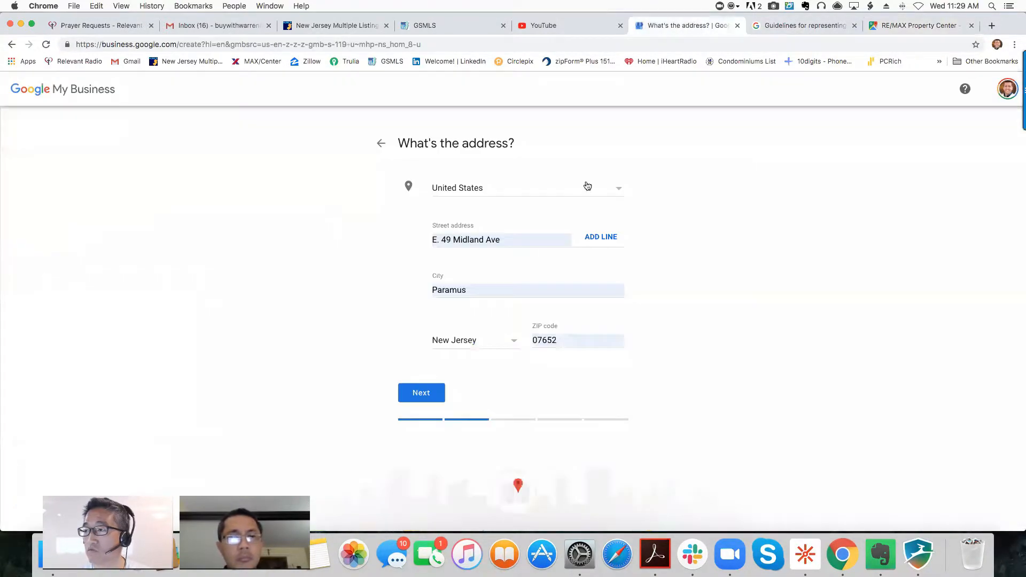
- Edit the street address and refill it from the saved office address
left_click(439, 240)
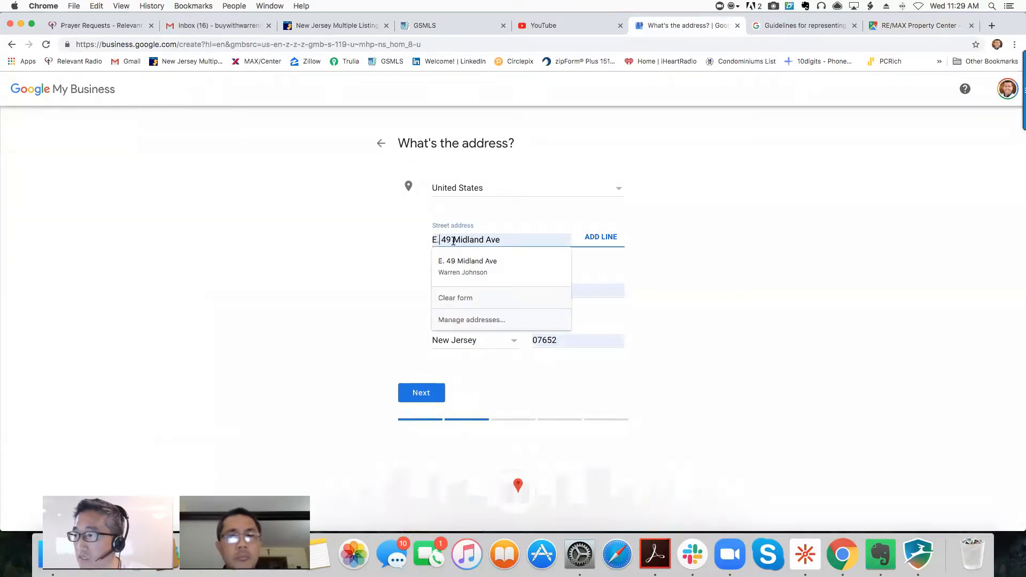
key("BackSpace")
key("Tab")
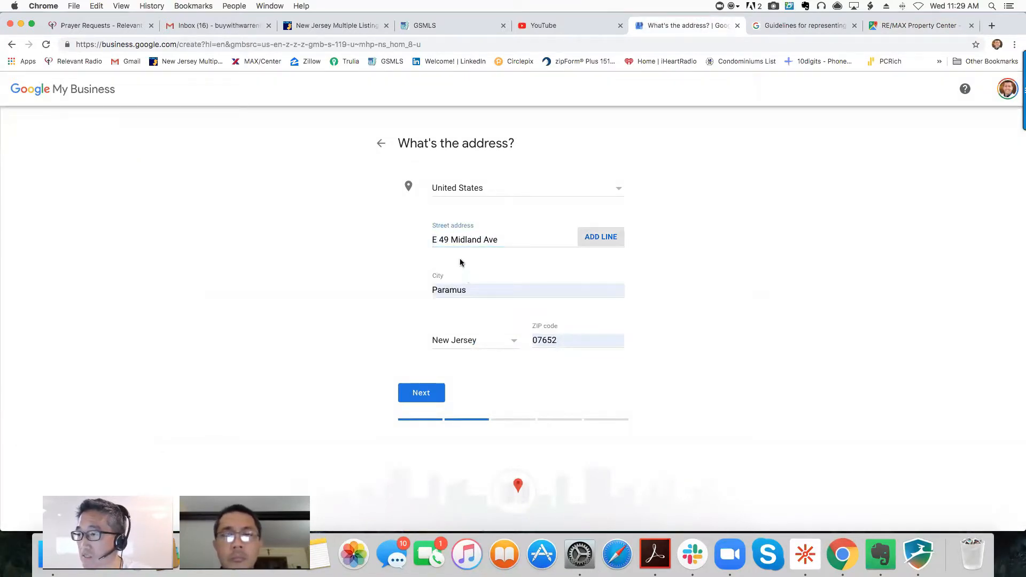
left_click(439, 240)
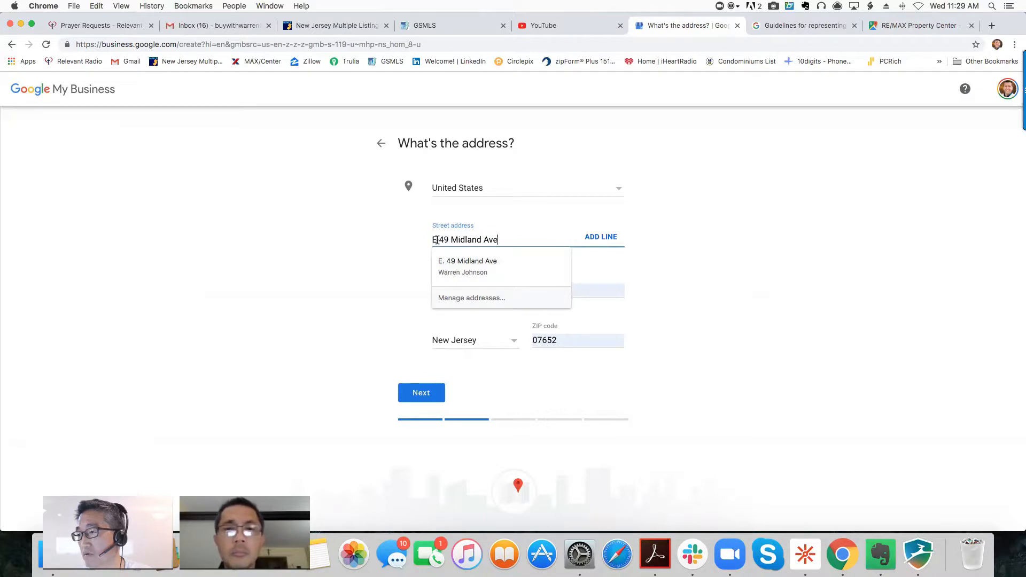
left_click(455, 257)
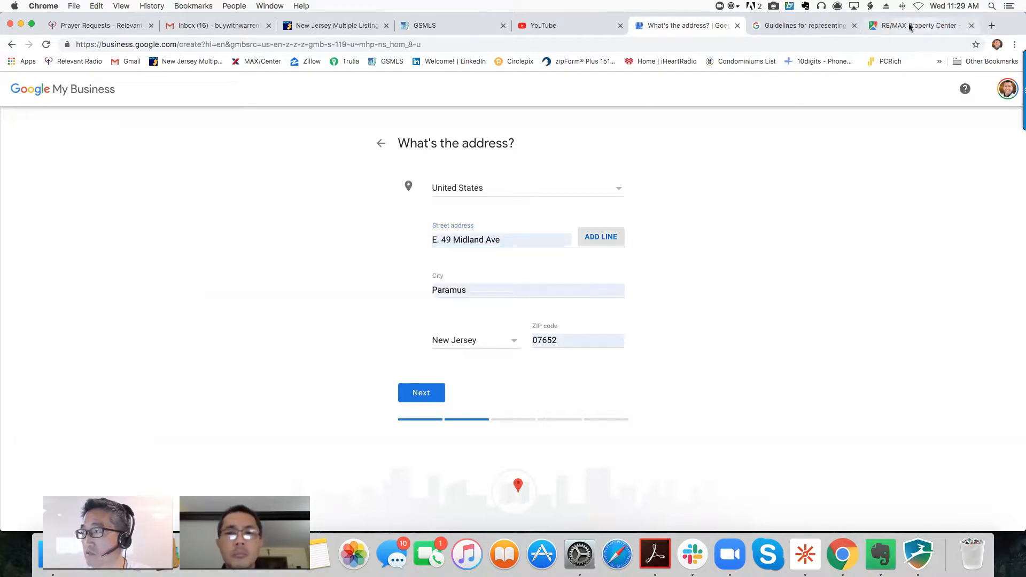
- In a new tab, search Google for the agent's name plus 'realtor'
left_click(992, 25)
type("google")
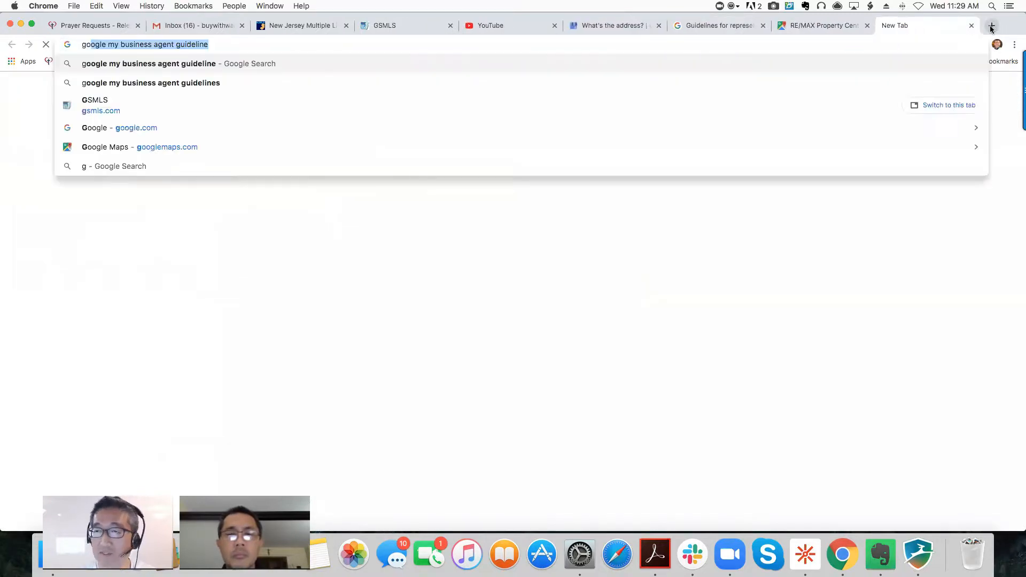
type(".com")
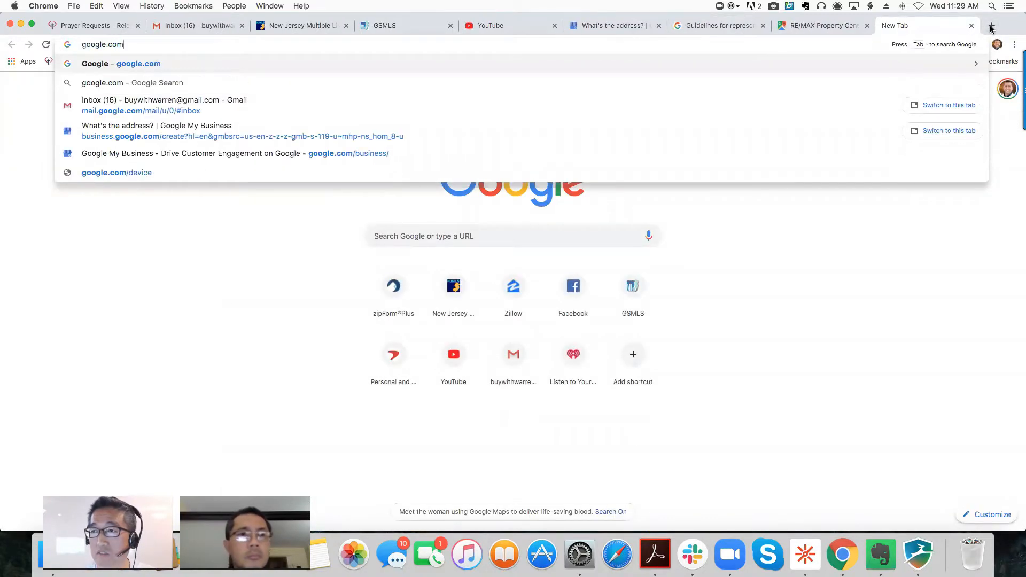
key("Return")
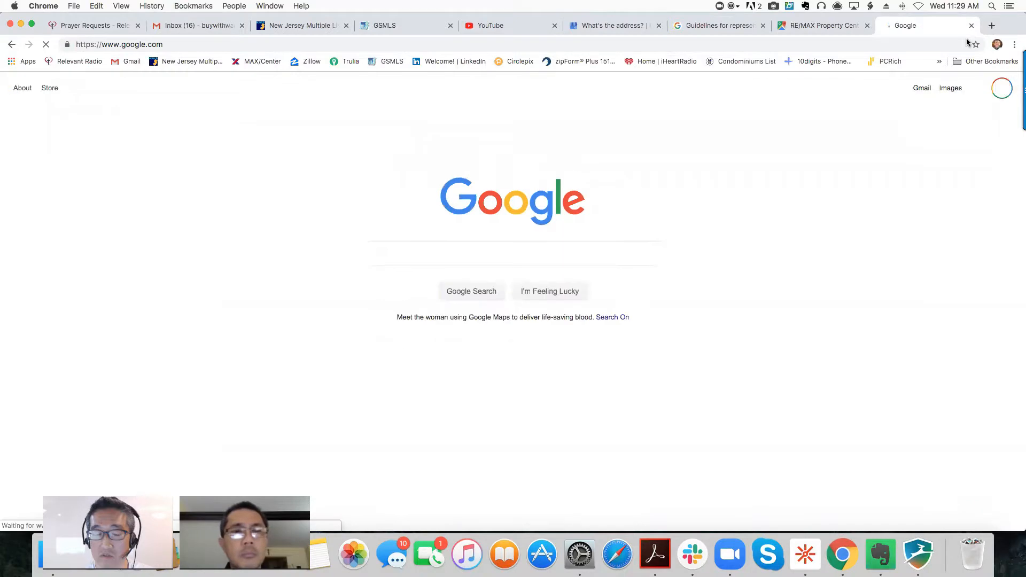
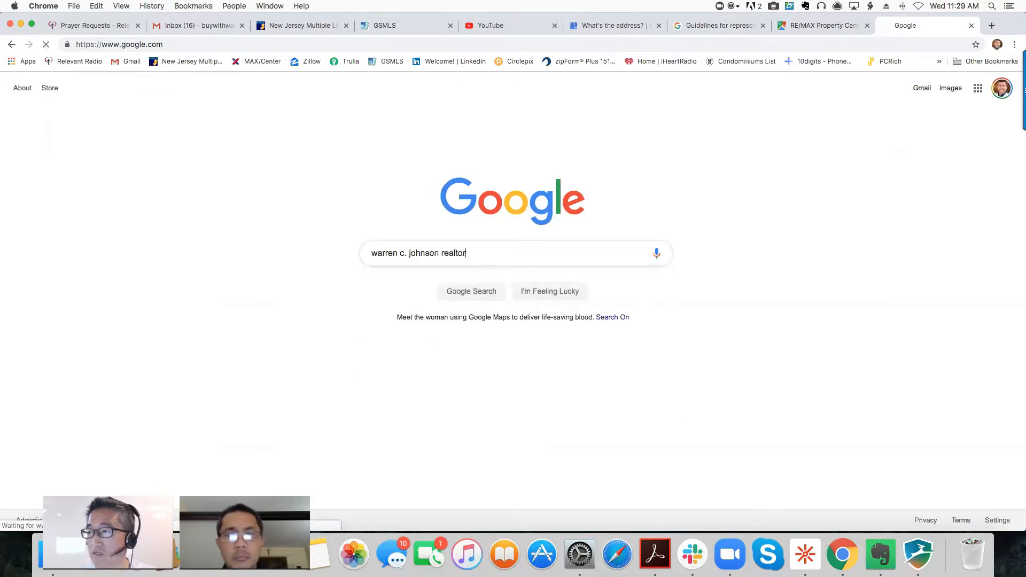
key("Return")
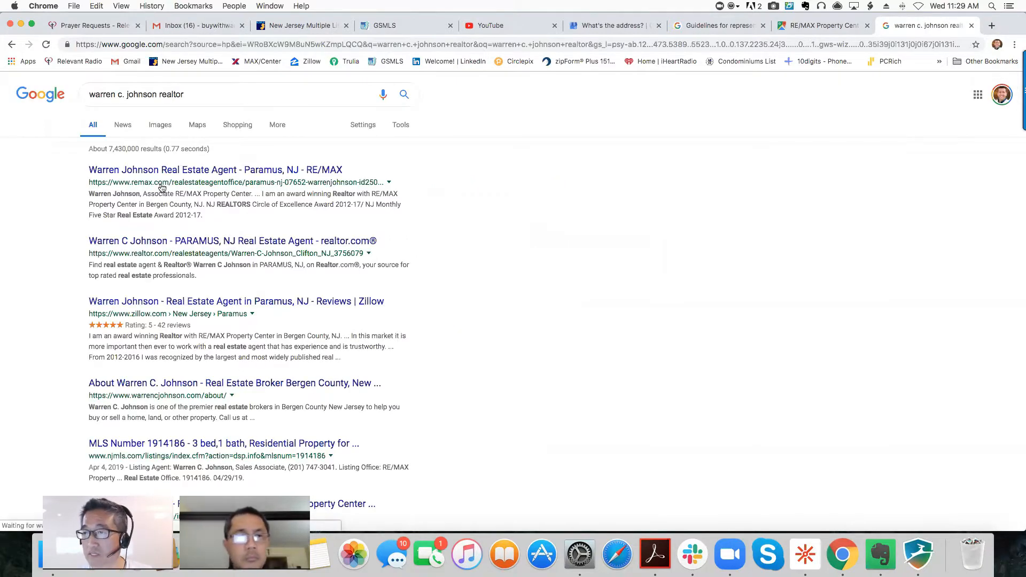
- Check the agent's realtor.com, MLS listing and RE/MAX profile pages, then return to the form
left_click(168, 244)
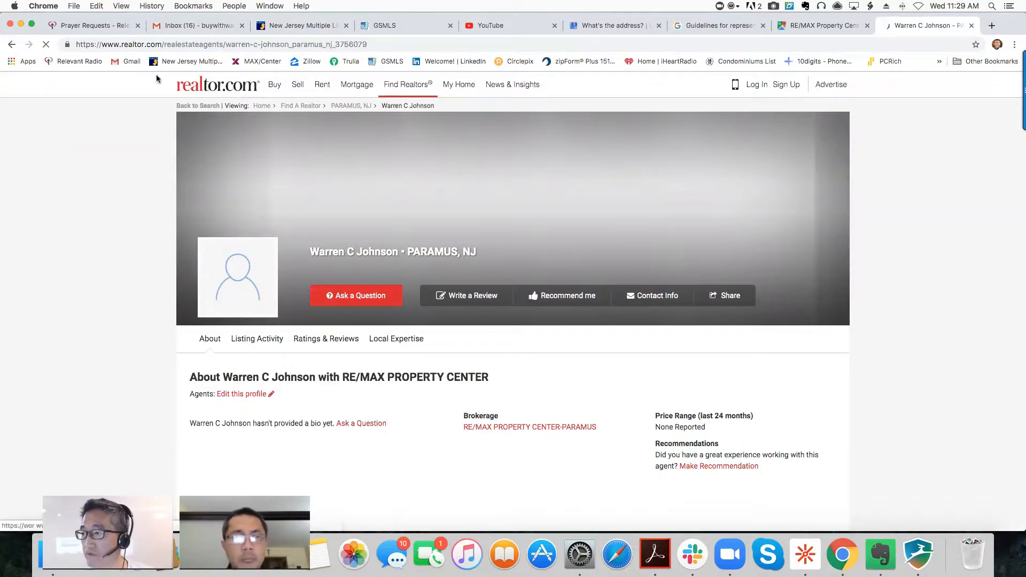
left_click(11, 44)
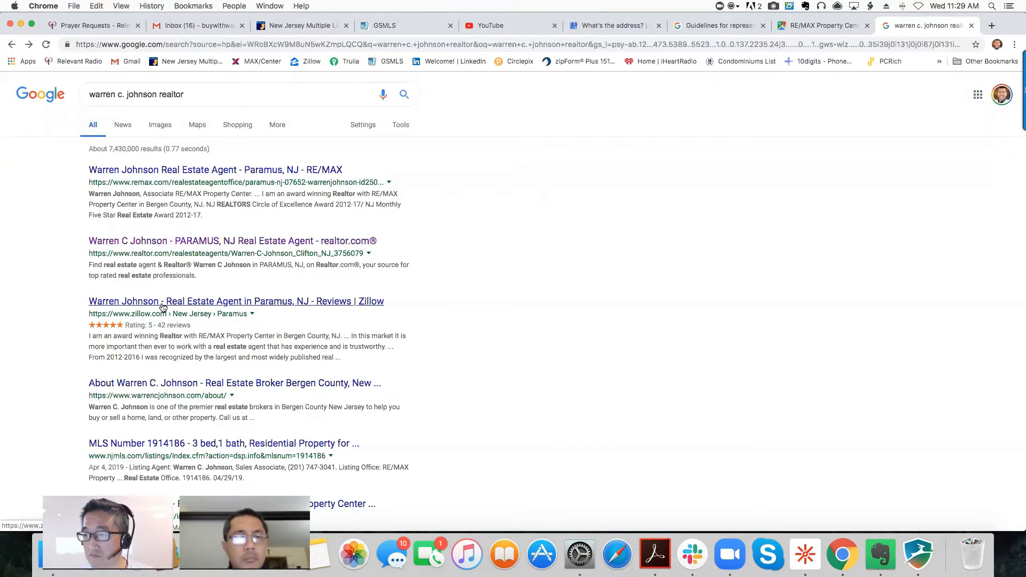
scroll(166, 401, "down", 2)
left_click(199, 394)
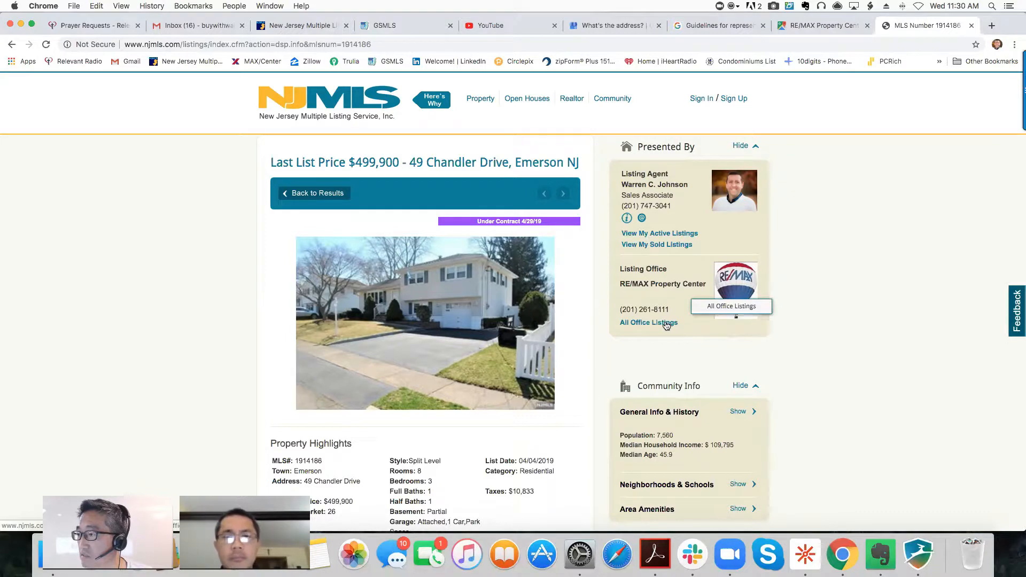
left_click(12, 44)
left_click(160, 137)
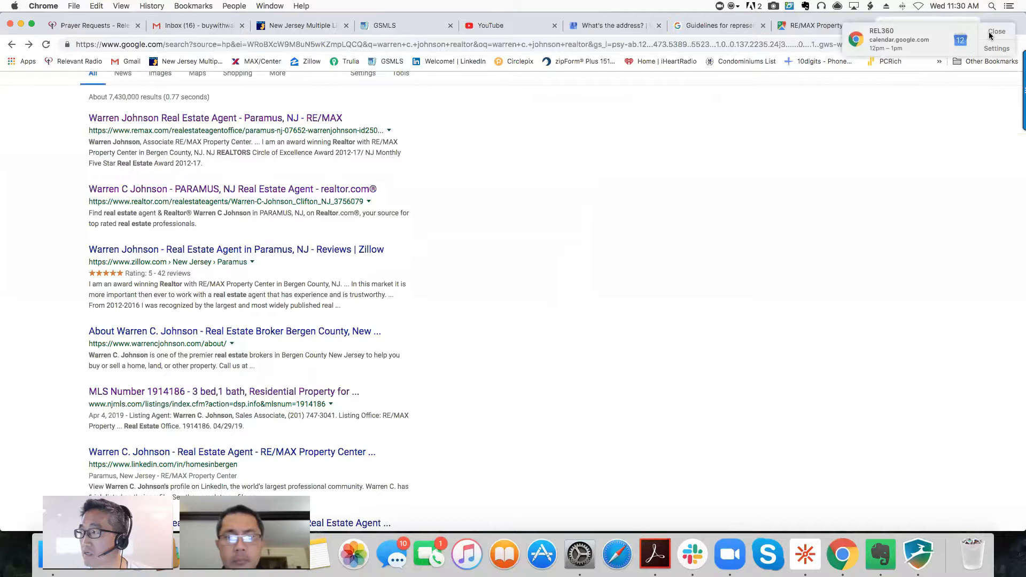
left_click(990, 34)
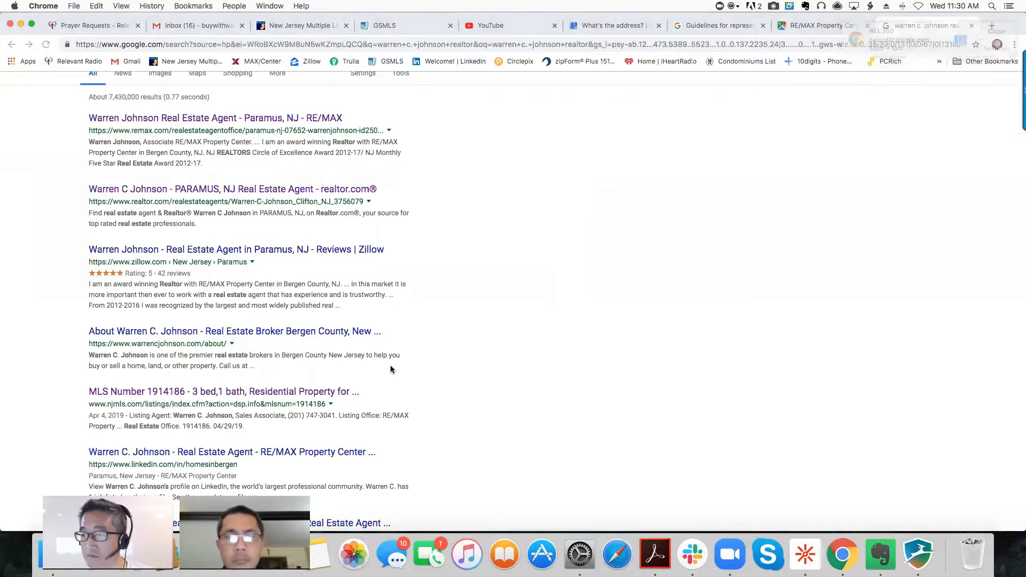
scroll(370, 368, "down", 5)
scroll(182, 412, "down", 5)
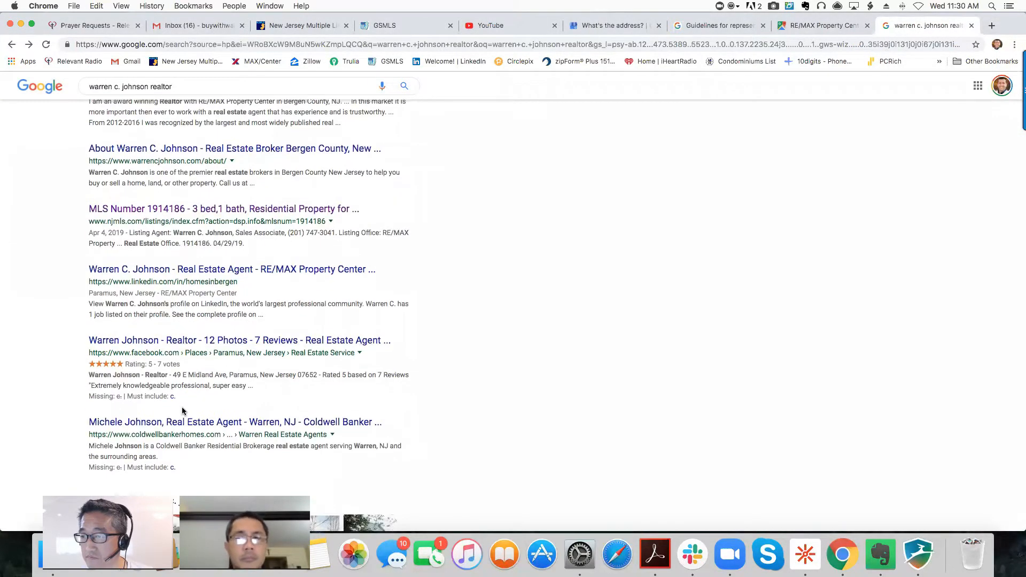
left_click(593, 27)
left_click(438, 240)
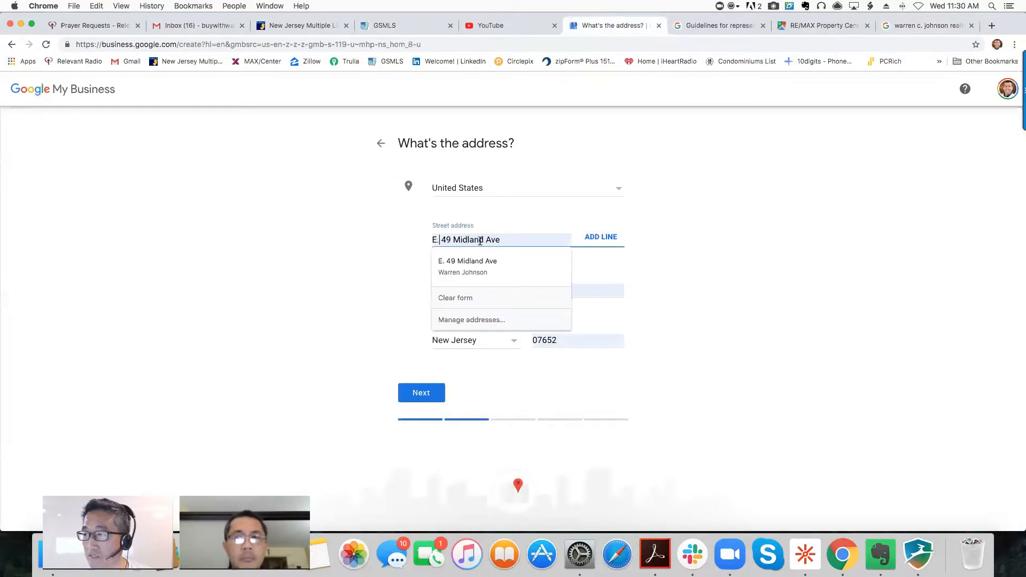
key("BackSpace")
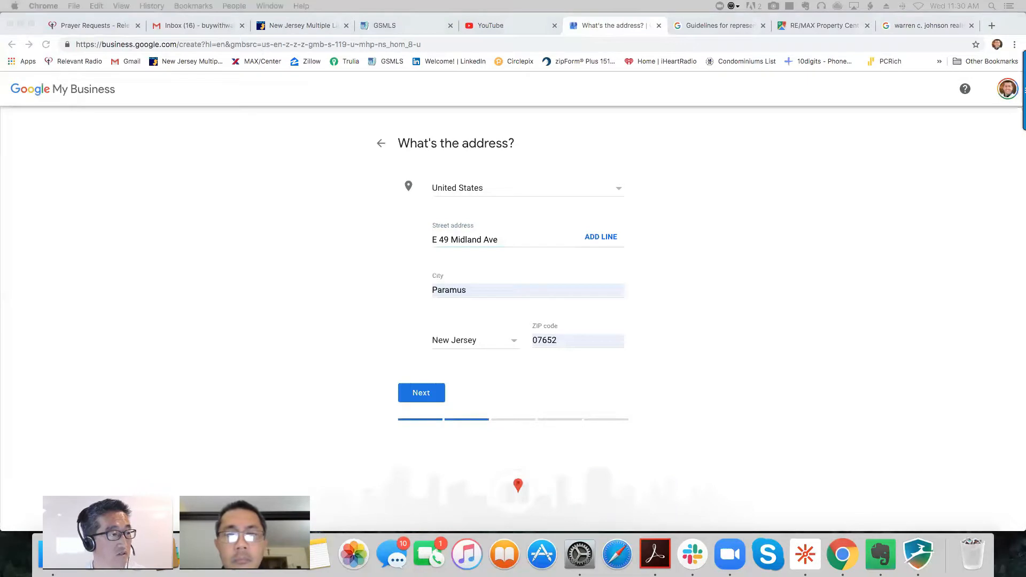
left_click(311, 350)
left_click(420, 393)
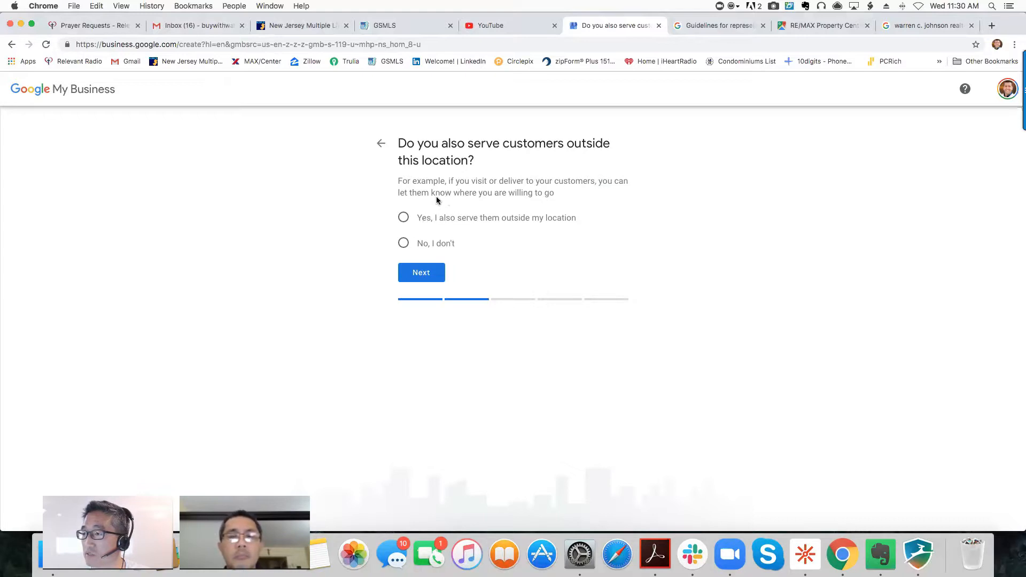
- Confirm customers are served elsewhere and add New Jersey, USA as the service area
left_click(403, 219)
left_click(423, 276)
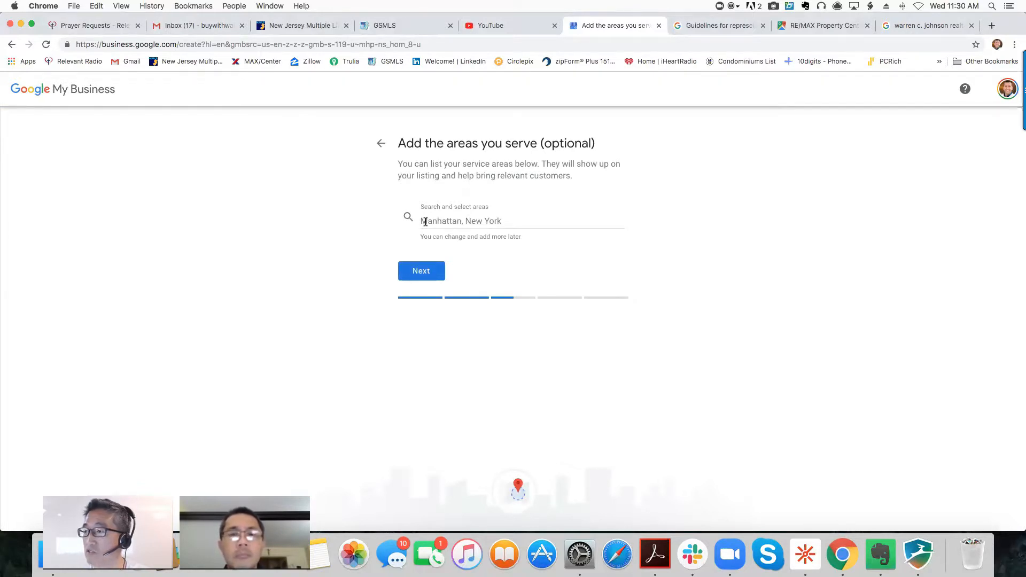
left_click(426, 221)
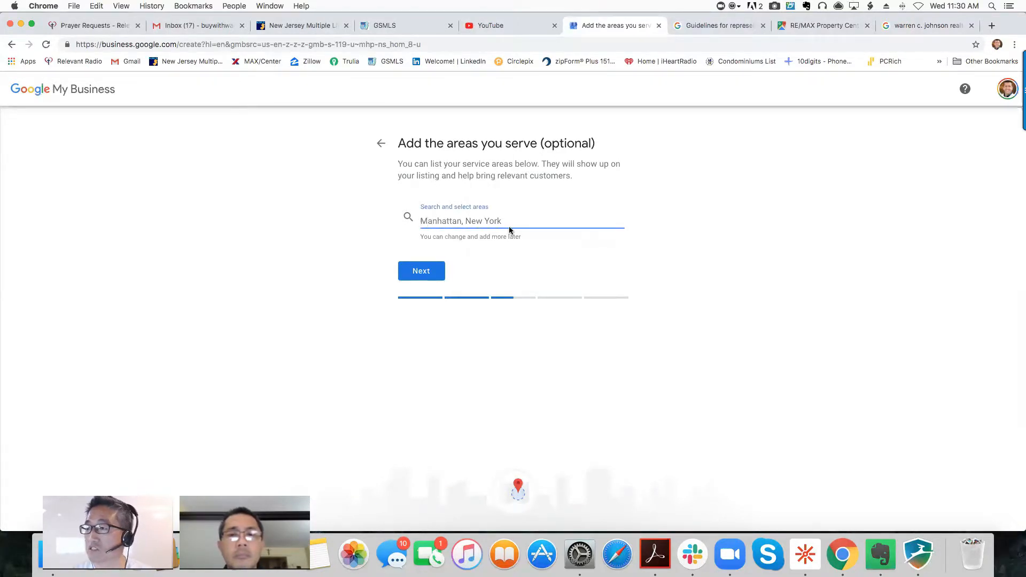
key("ctrl+Up")
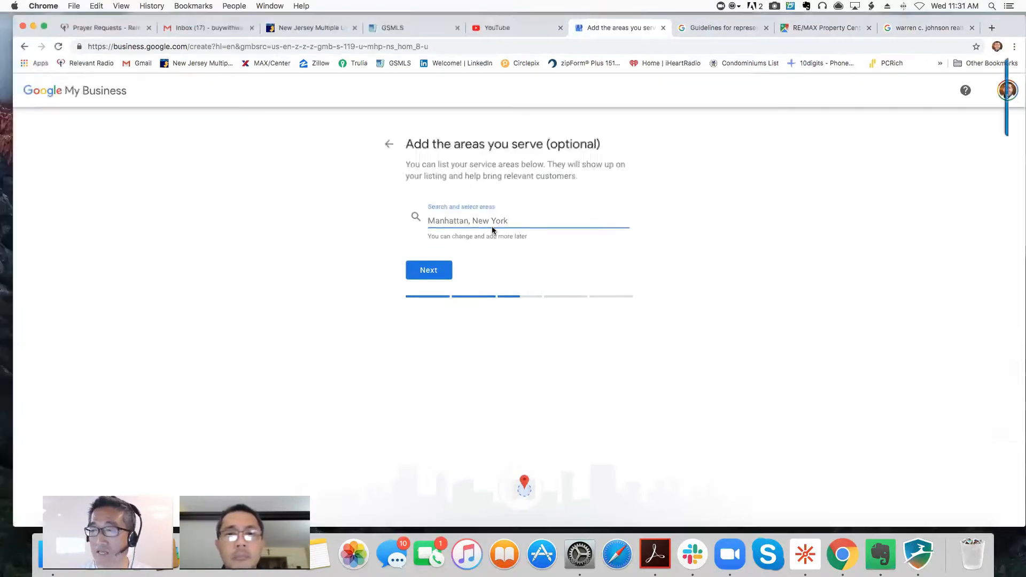
left_click(501, 231)
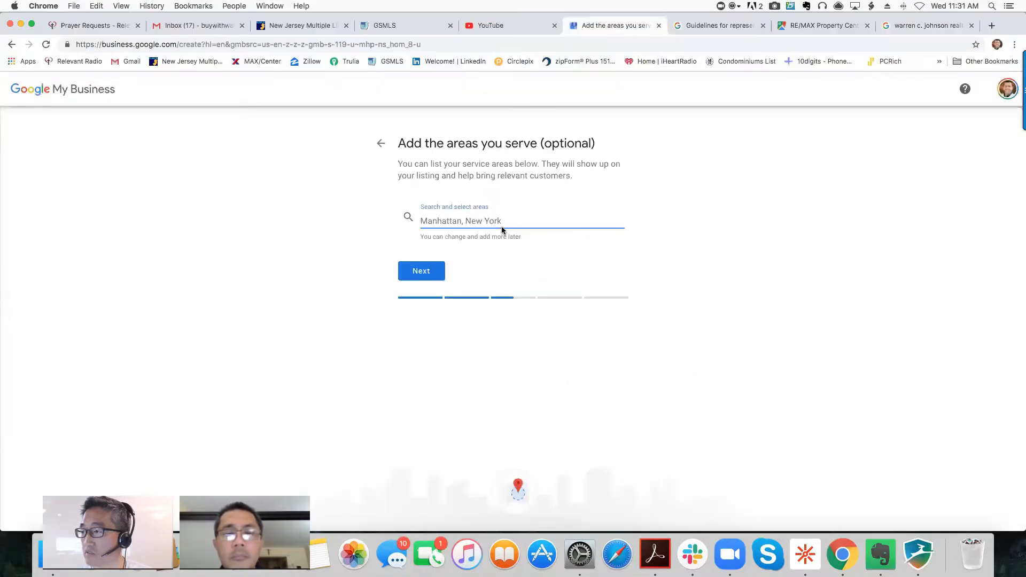
type("New Jersey")
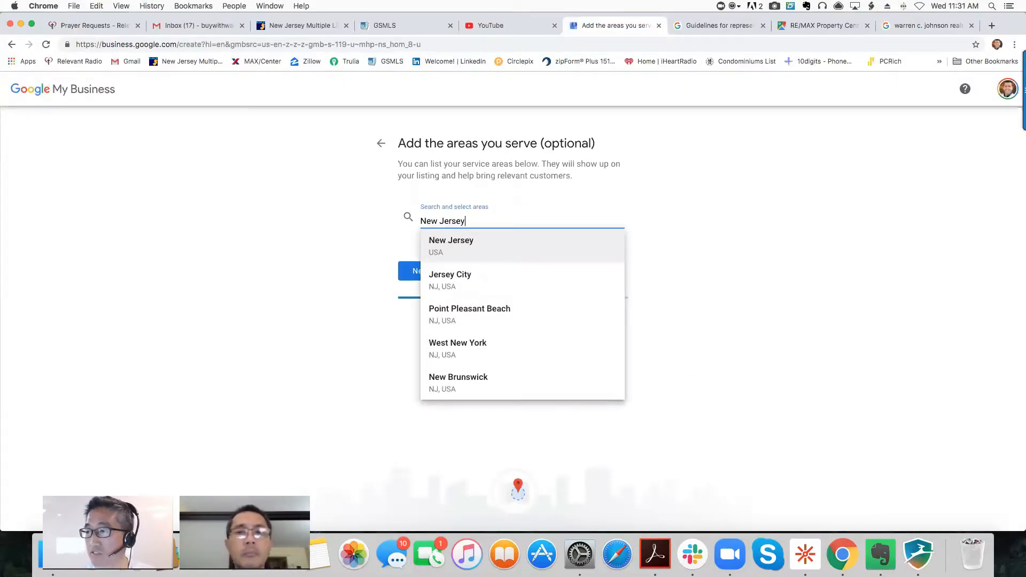
left_click(479, 241)
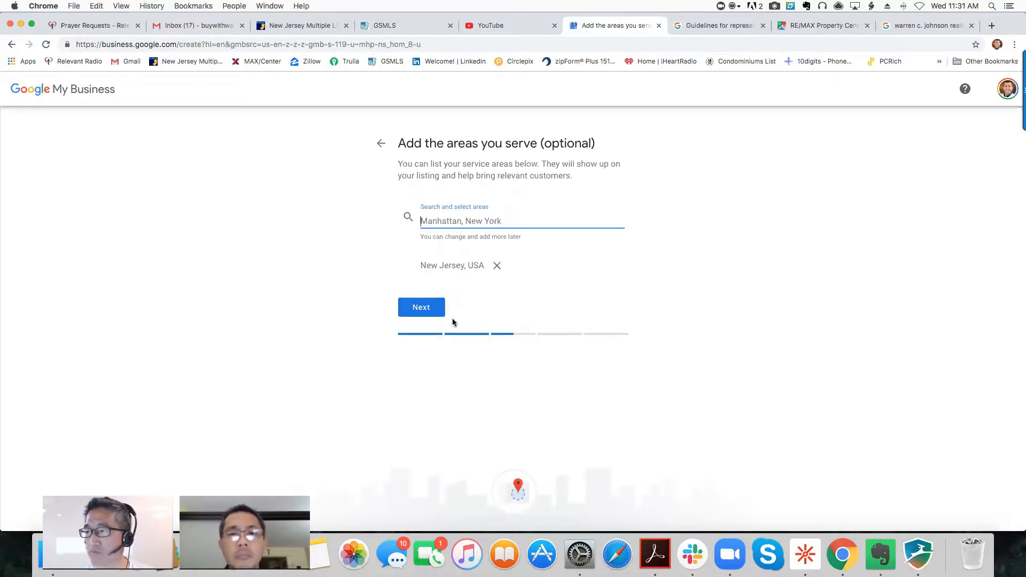
left_click(422, 308)
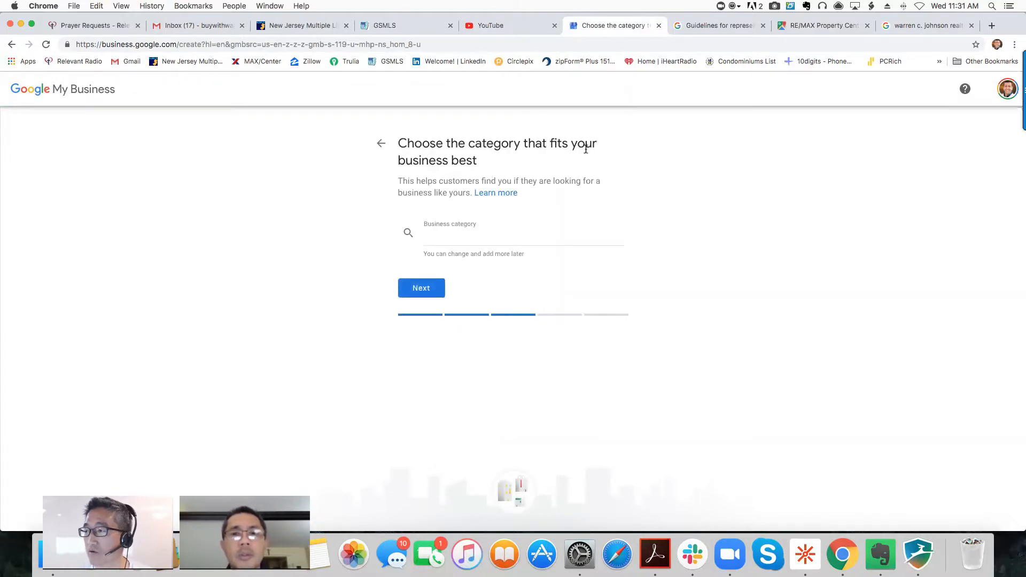
- Choose 'Real estate agents' as the business category and continue
left_click(467, 241)
type("real")
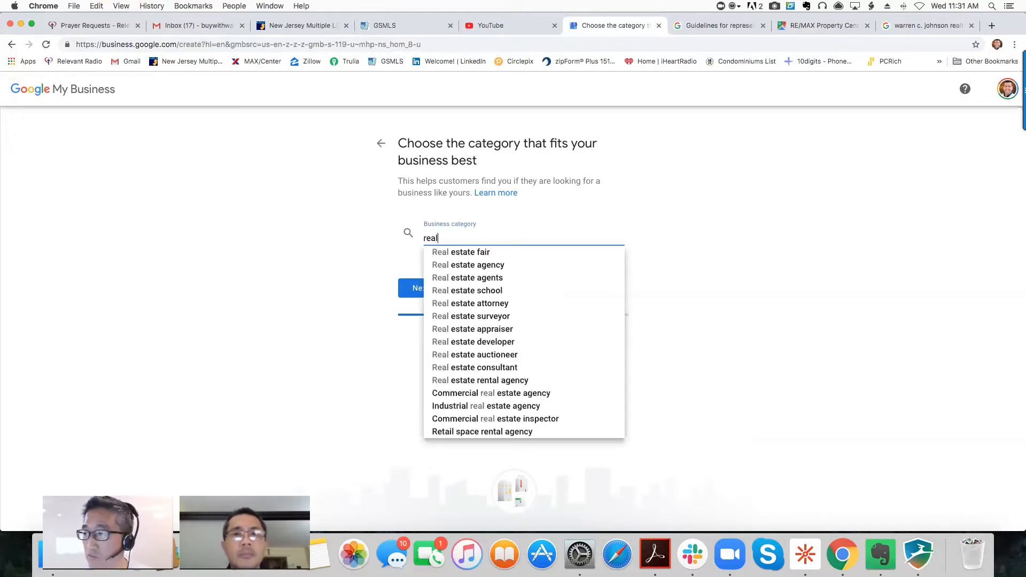
type(" es")
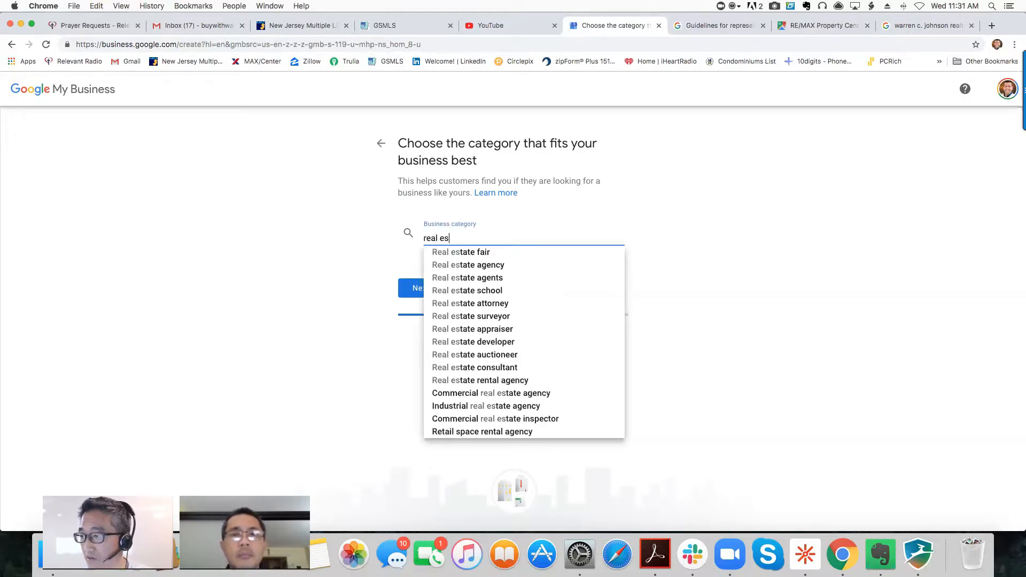
left_click(473, 278)
left_click(423, 288)
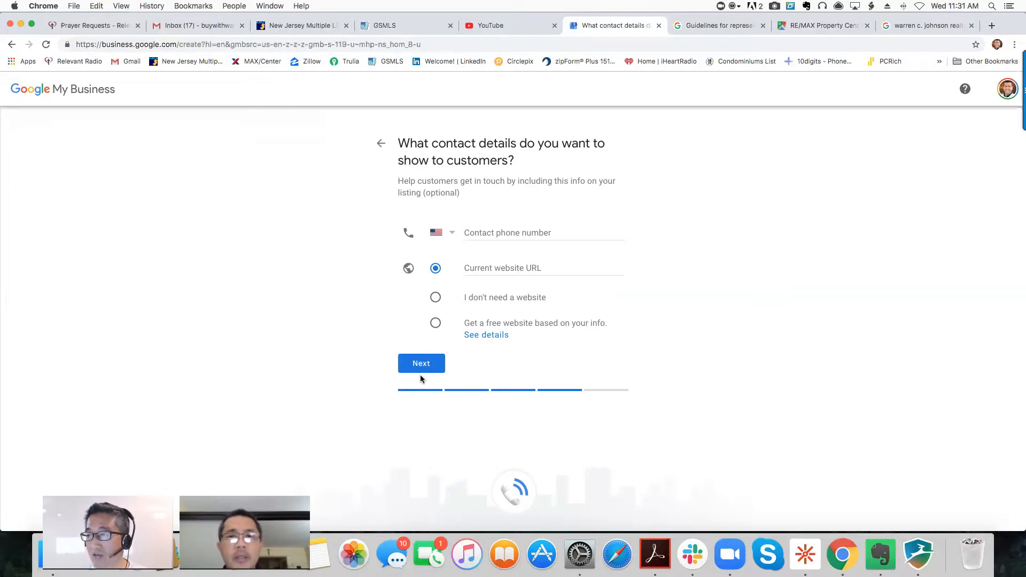
- Return to the service areas and add Bergen County, NJ
left_click(381, 144)
left_click(381, 143)
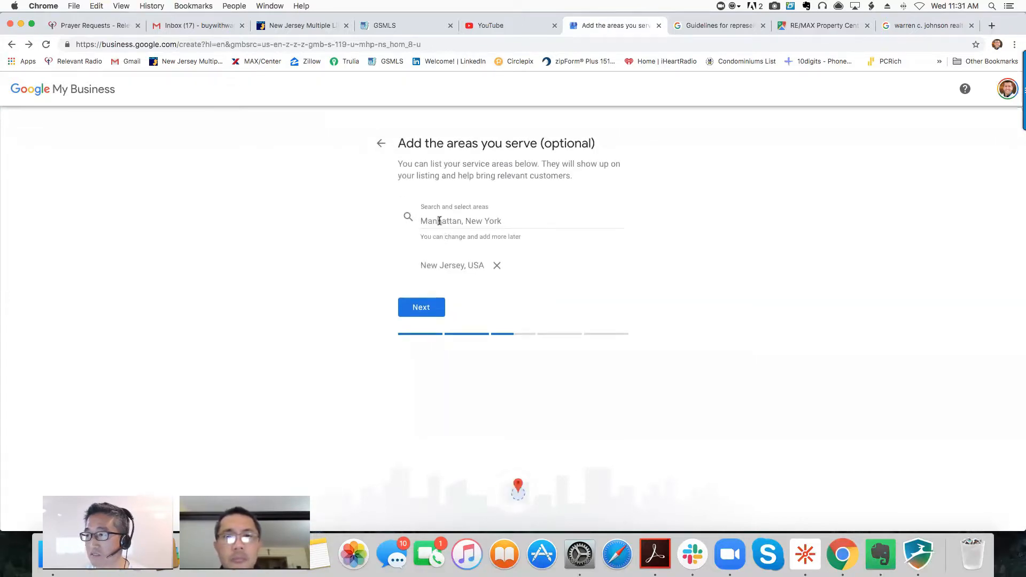
left_click(431, 221)
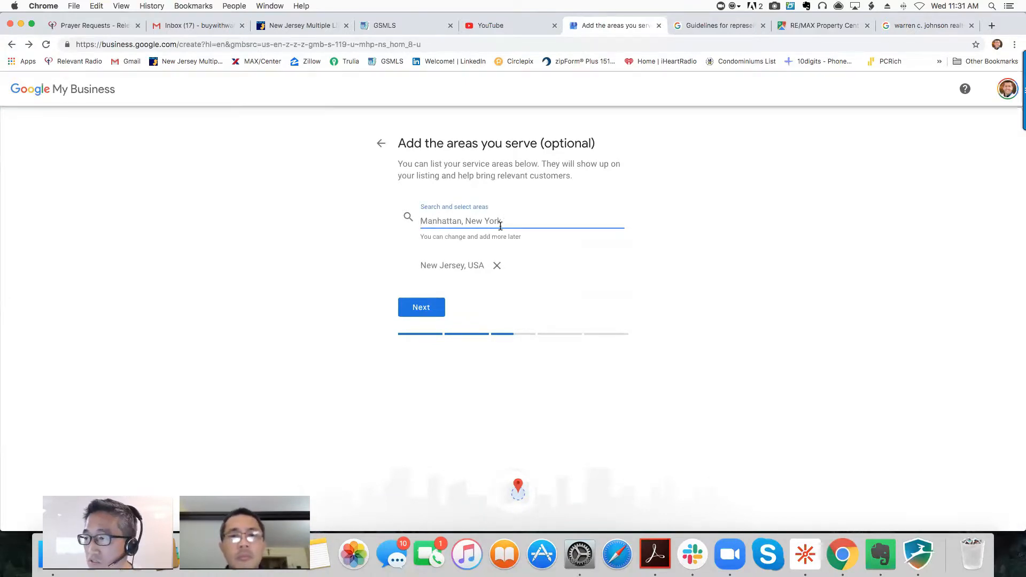
type("b")
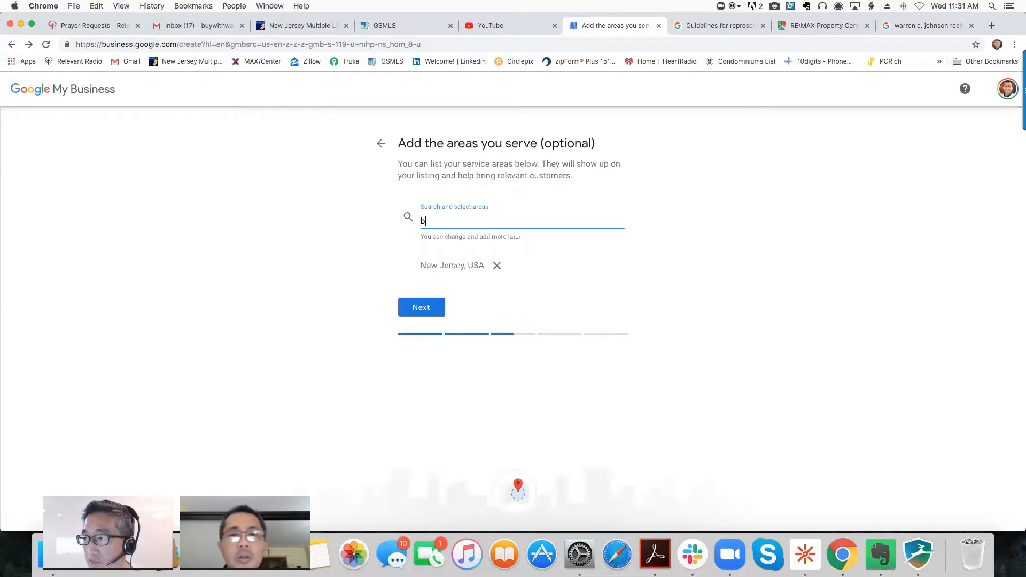
type("ergen coun")
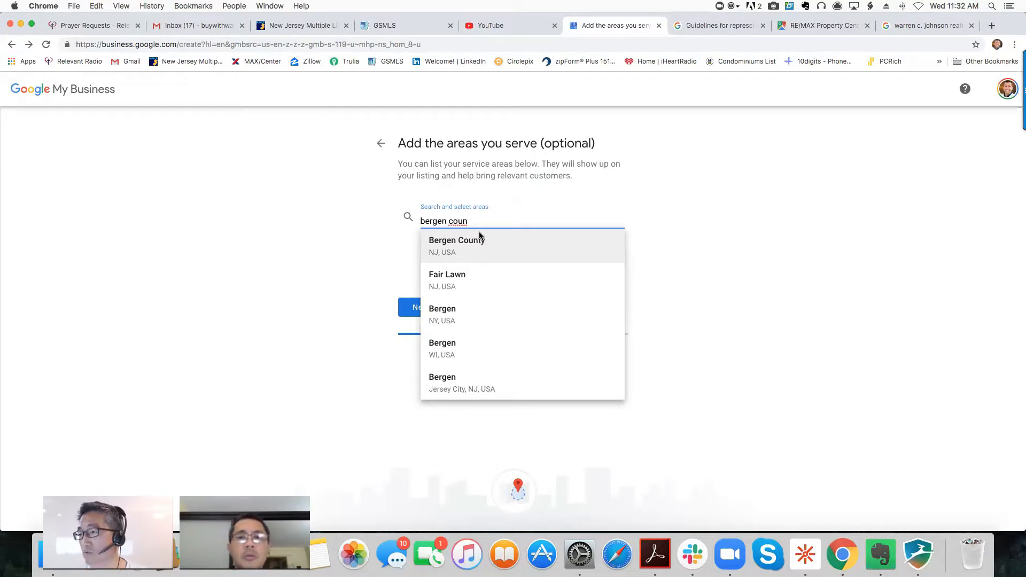
left_click_drag(473, 220, 412, 220)
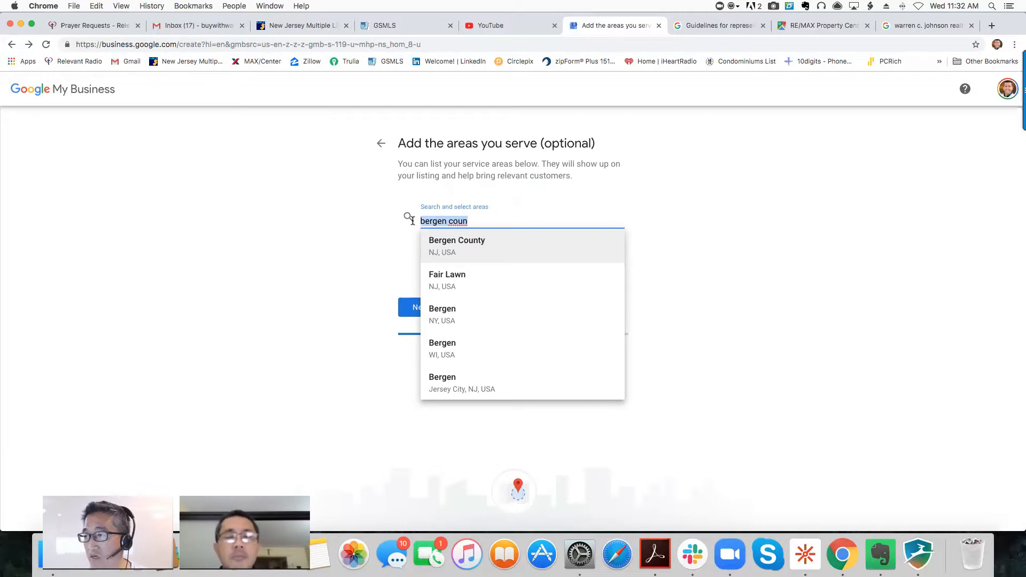
left_click(459, 241)
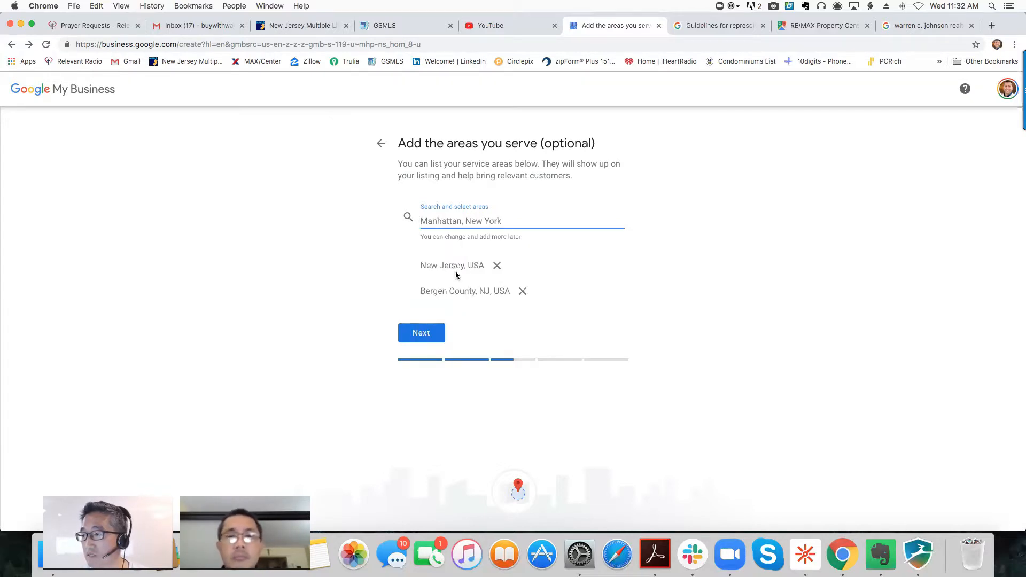
- Remove New Jersey, re-add it as a service area, and continue
left_click(497, 266)
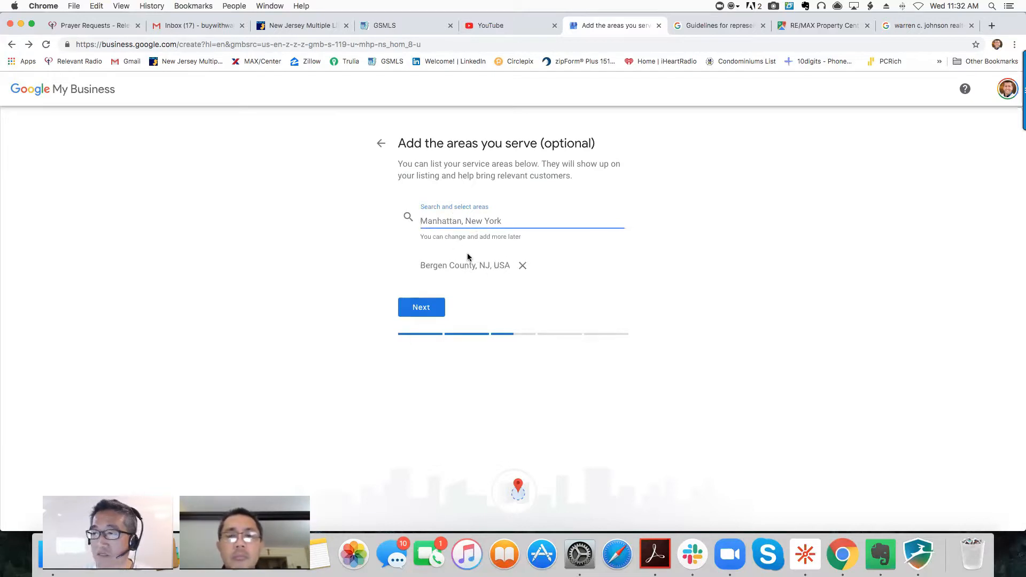
type("new jersey")
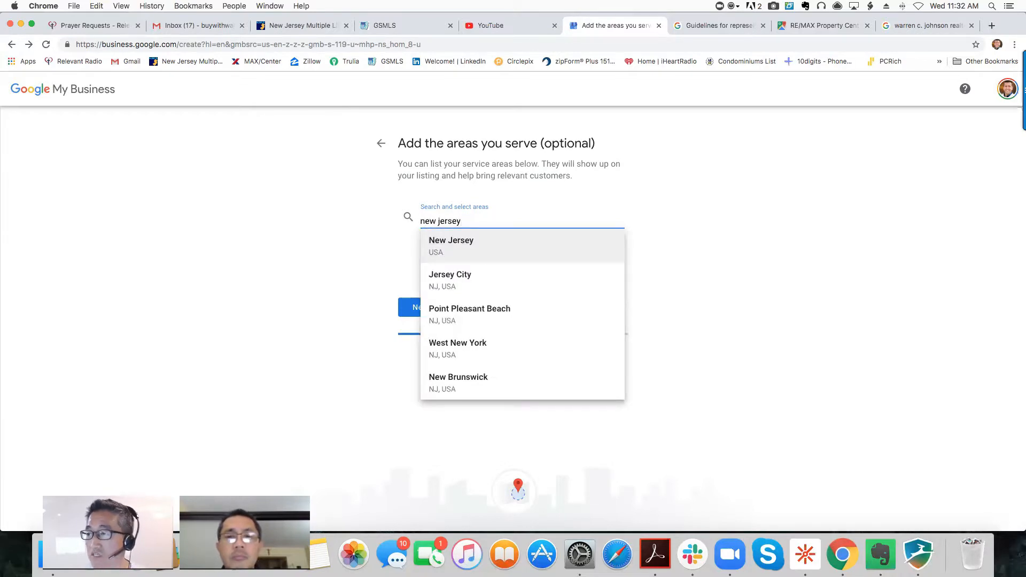
left_click(470, 243)
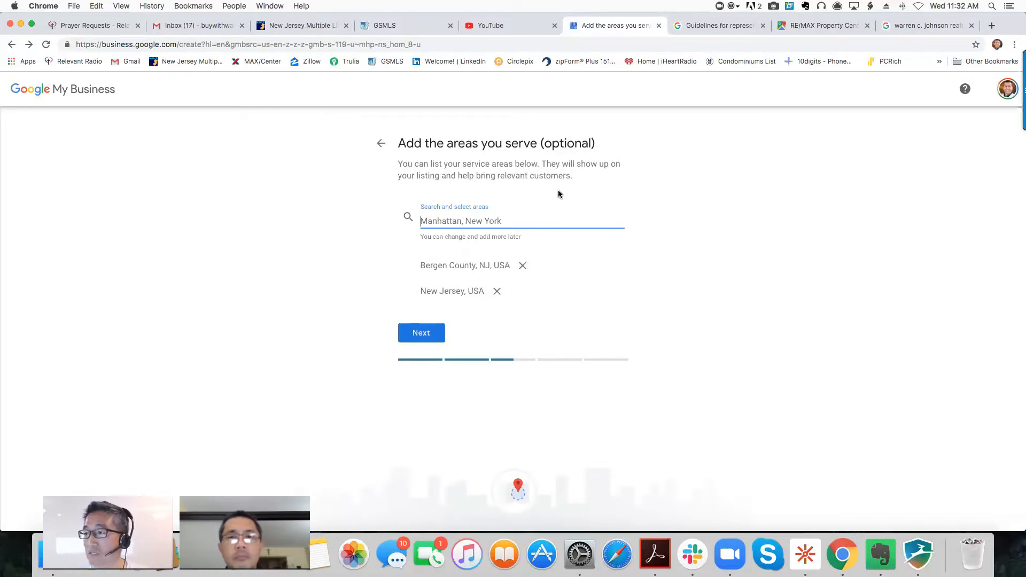
left_click(422, 336)
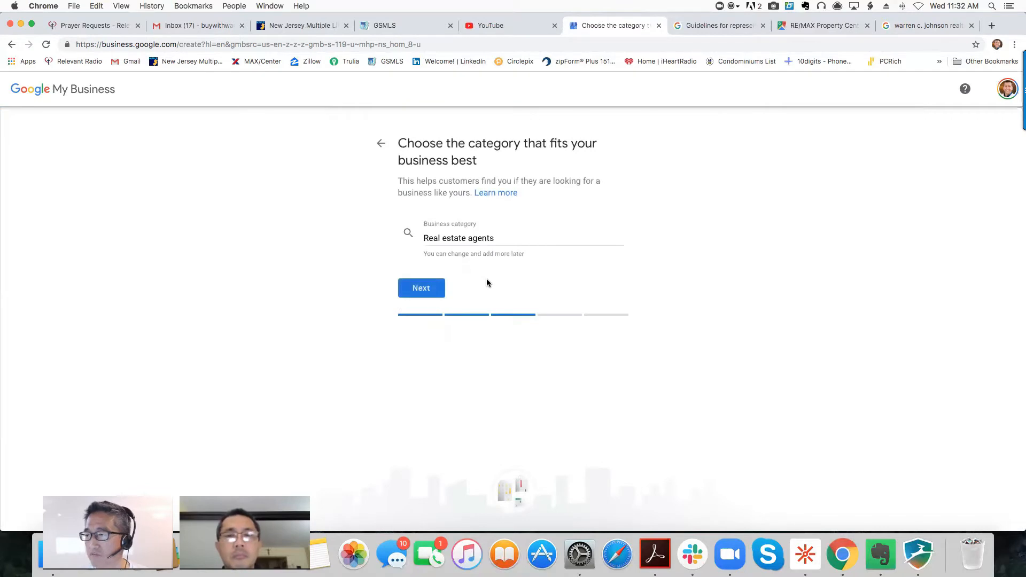
- Keep Real estate agents and enter the business contact phone number
left_click(422, 289)
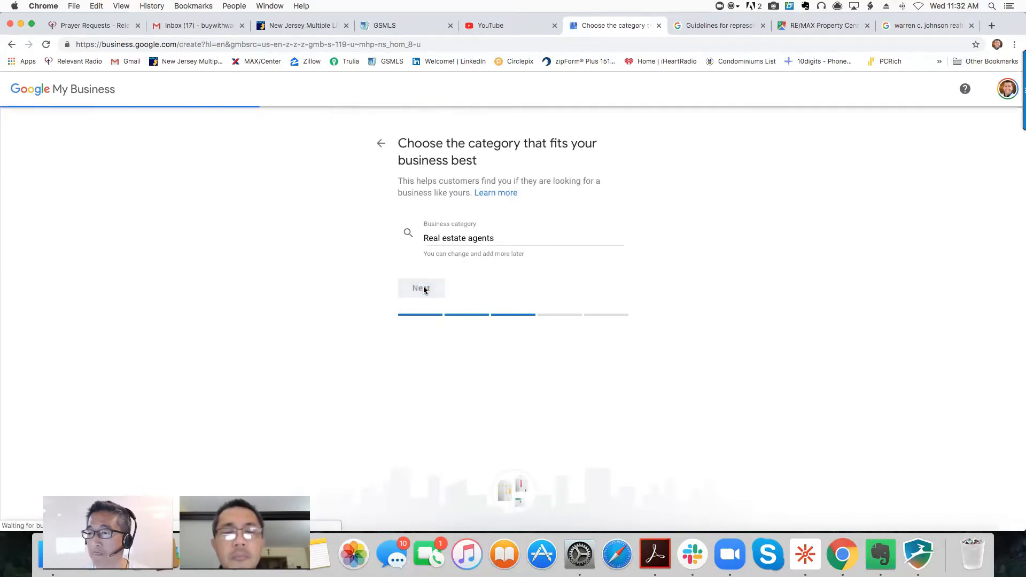
left_click(485, 237)
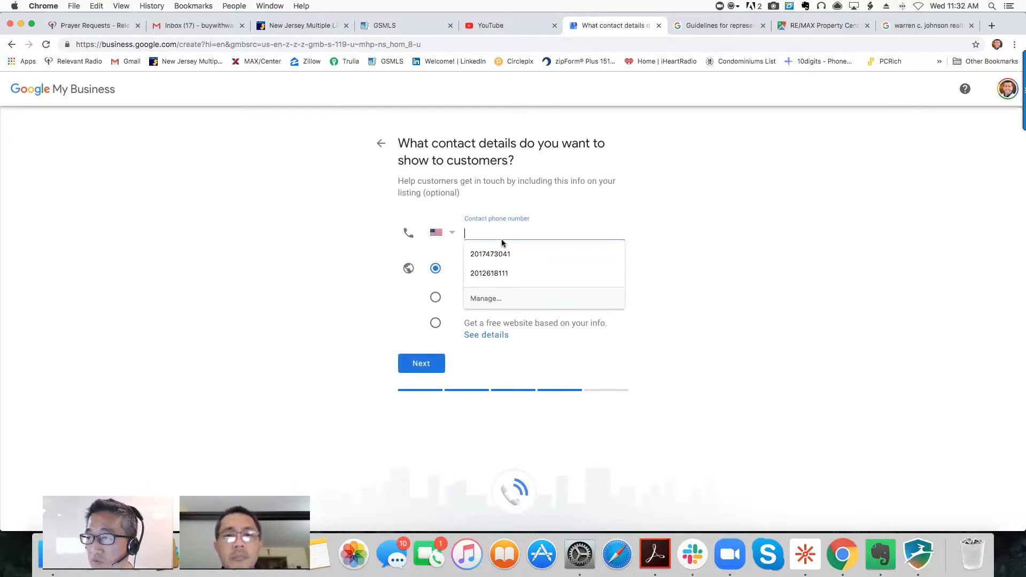
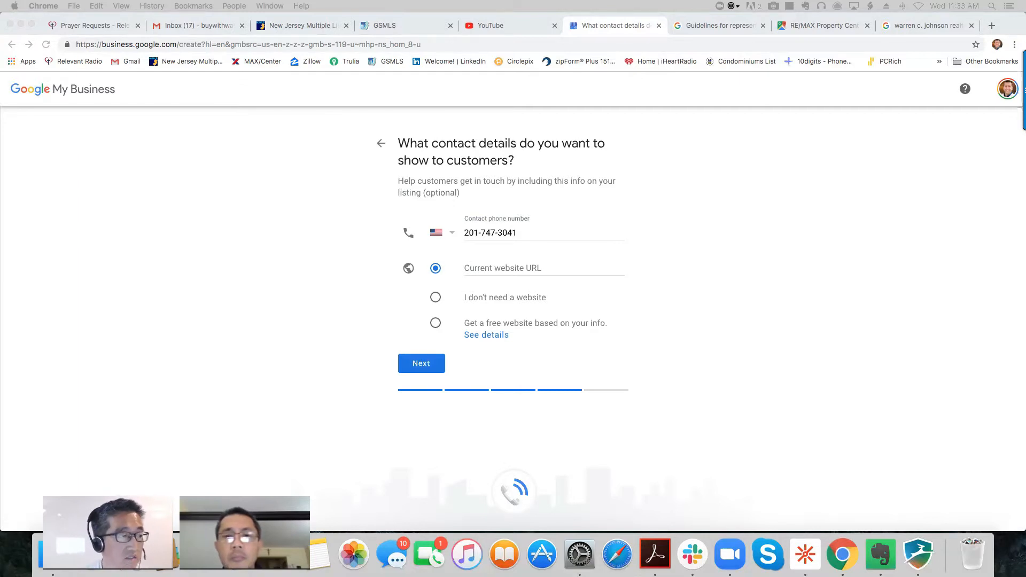
left_click(486, 268)
left_click(487, 269)
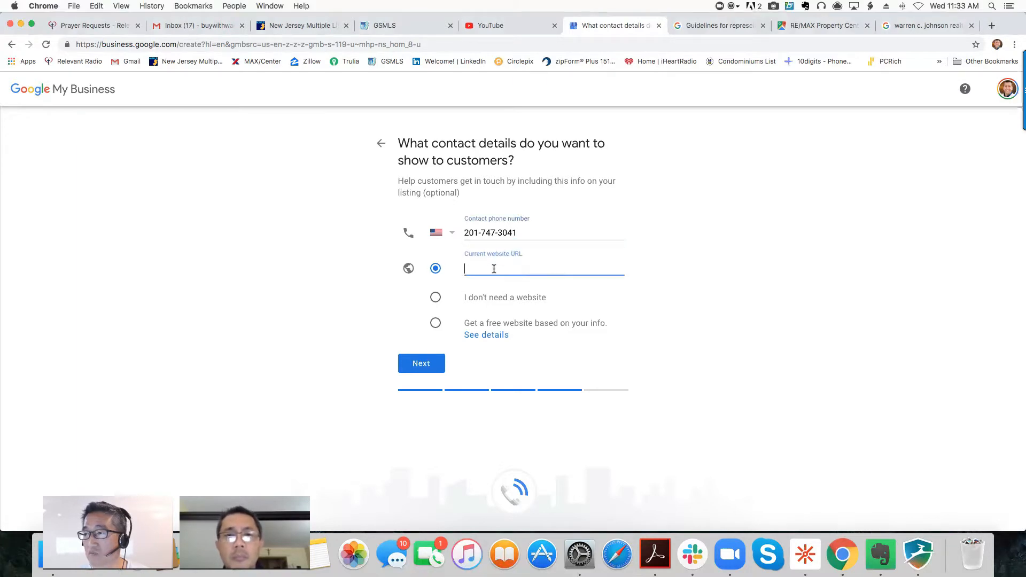
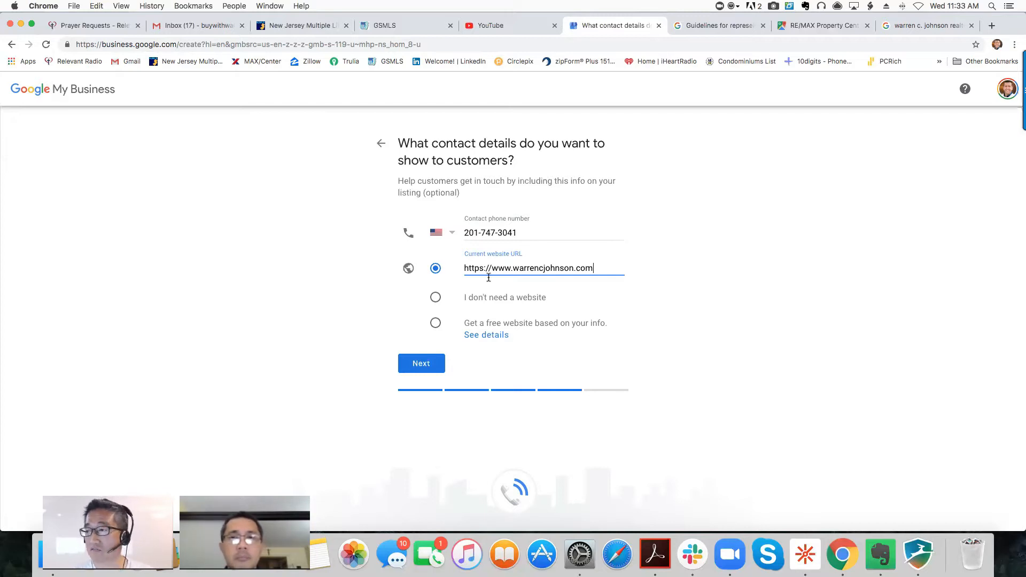
left_click(423, 366)
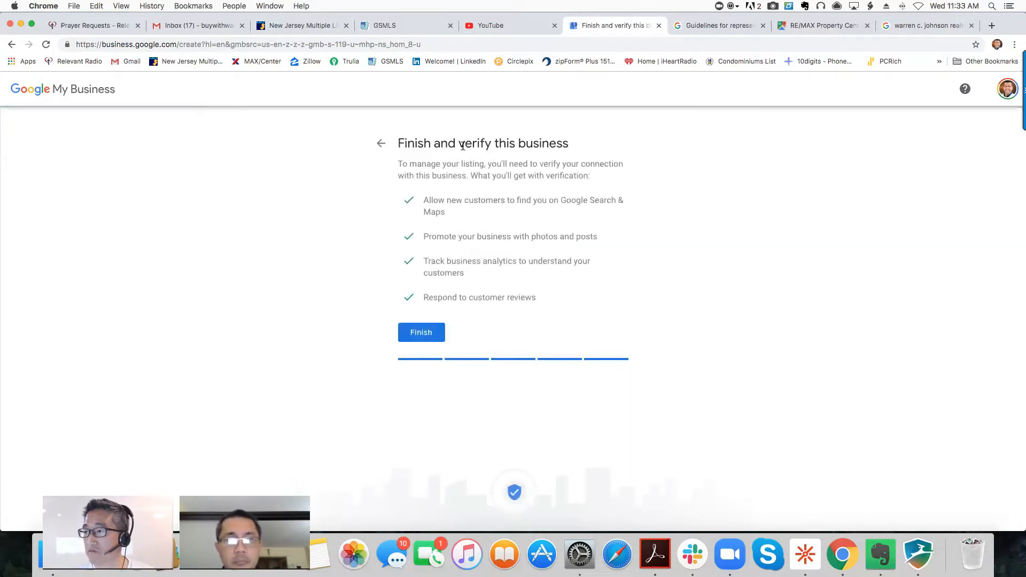
- Finish the listing, dismiss the welcome dialog, and review the new dashboard
left_click(421, 334)
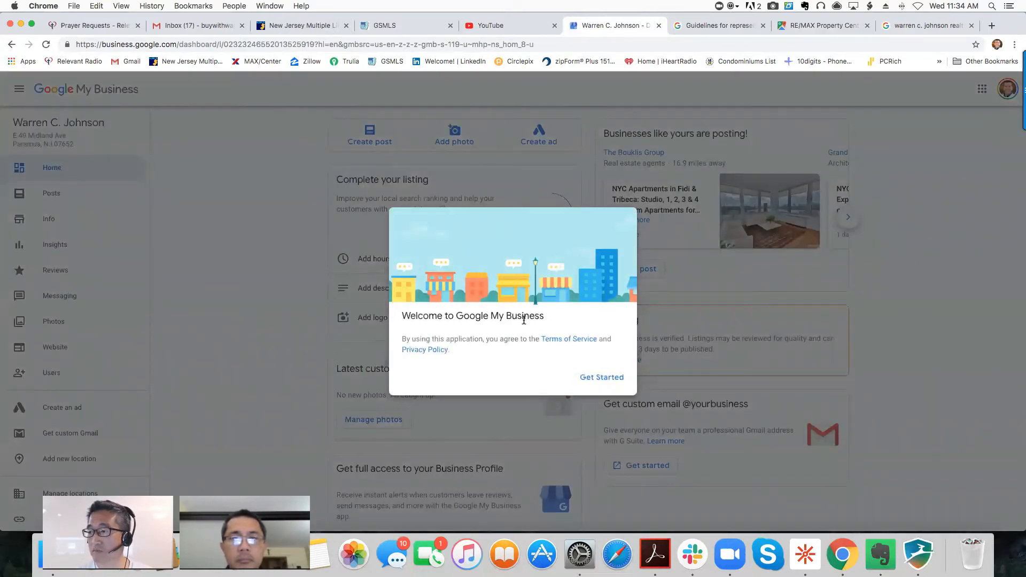
left_click(602, 378)
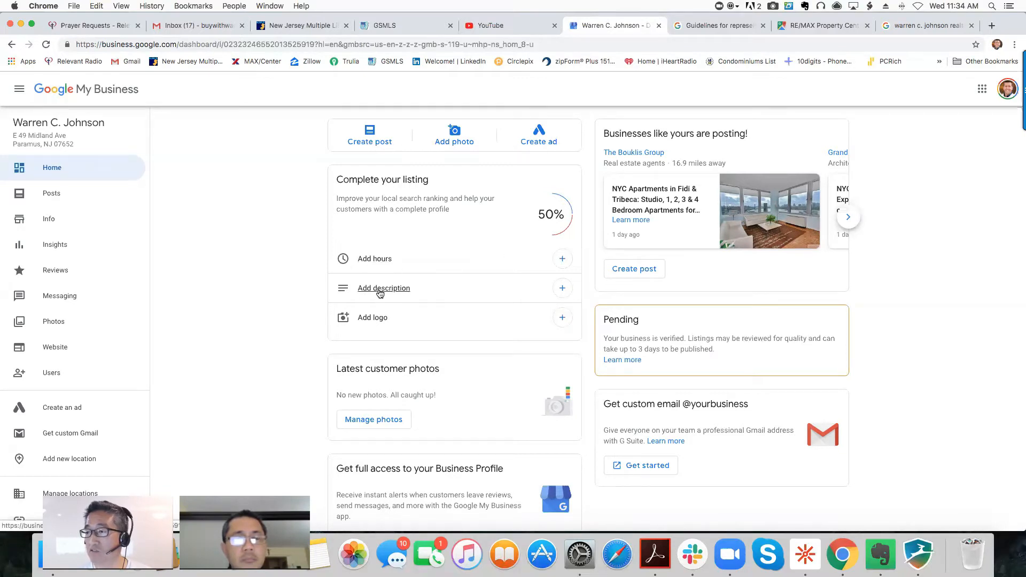
scroll(406, 362, "down", 3)
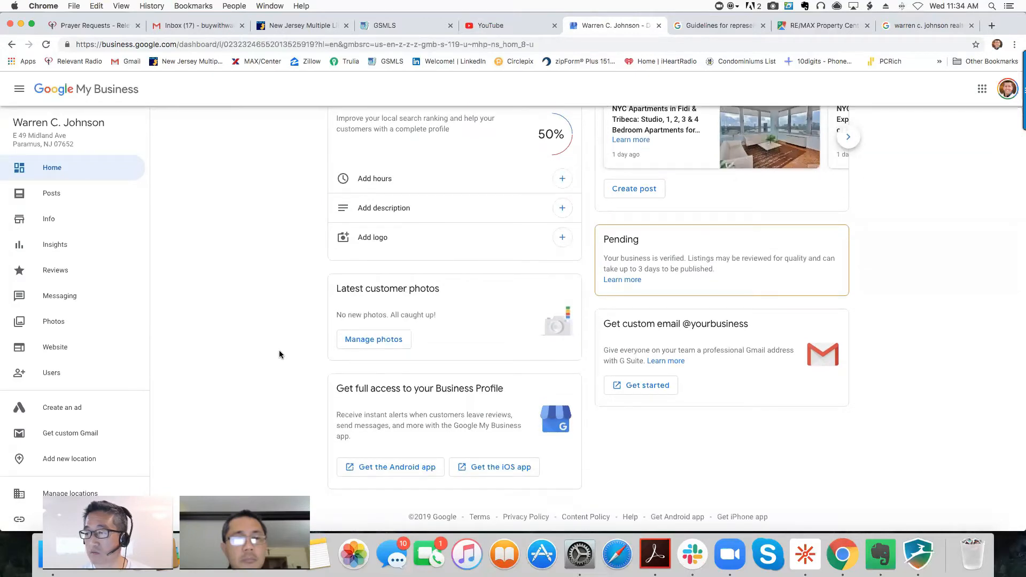
scroll(279, 352, "up", 3)
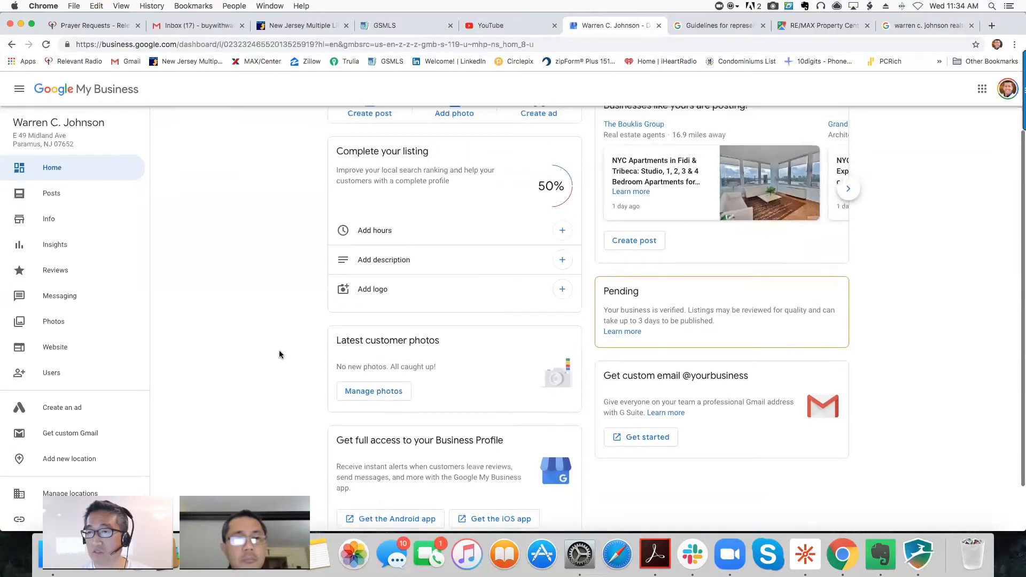